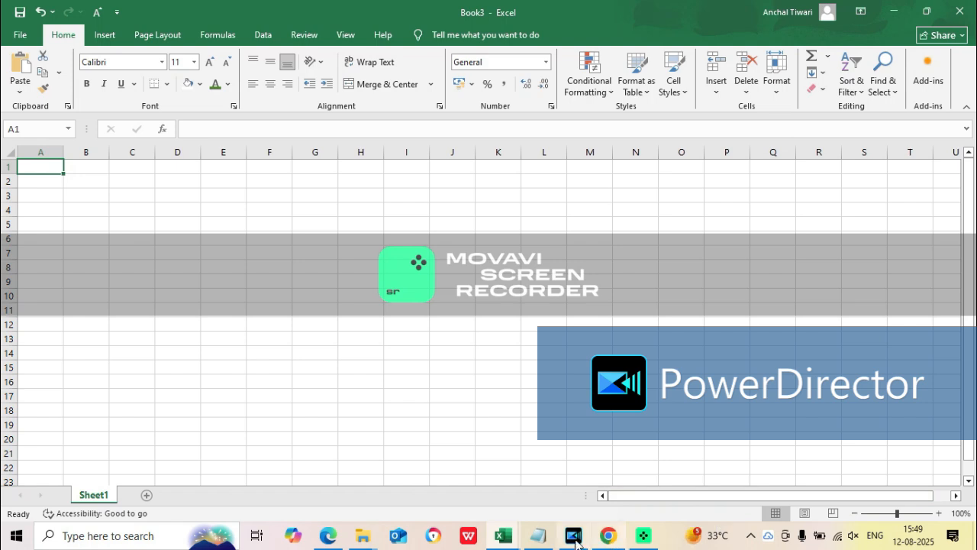
- Switch to the browser to examine the bars of the Monthly Sales reference chart, and return to the Book5 workbook in Excel
{"action": "left_click", "coordinate": [608, 535]}
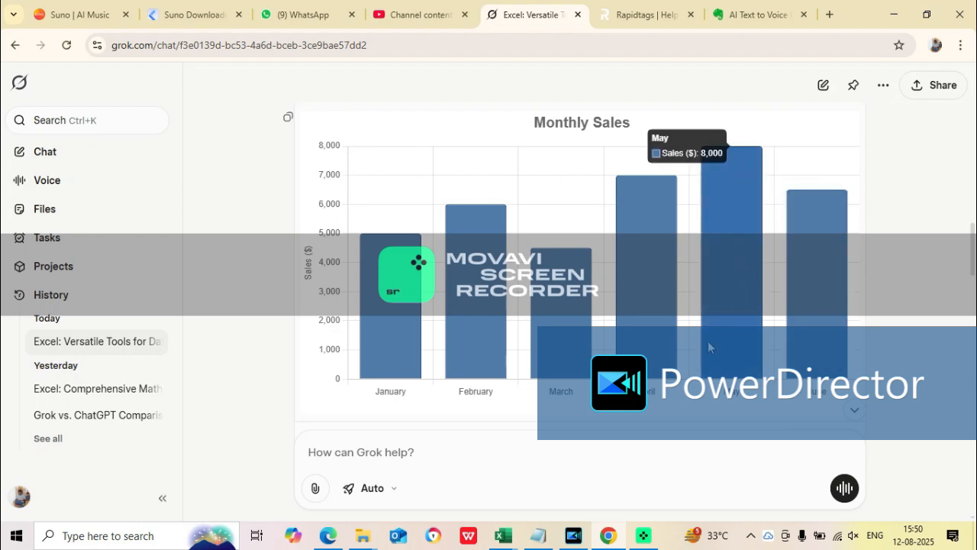
{"action": "mouse_move", "coordinate": [363, 368]}
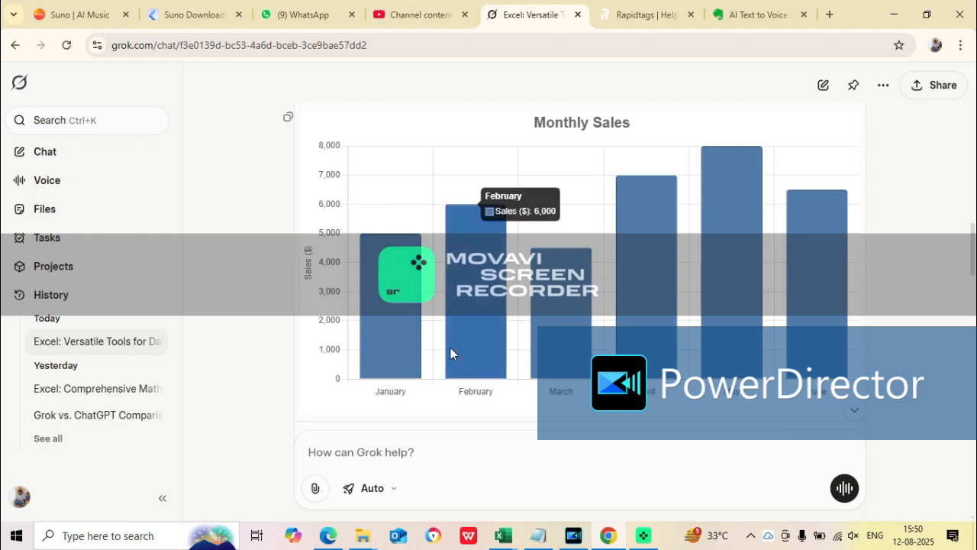
{"action": "mouse_move", "coordinate": [377, 278]}
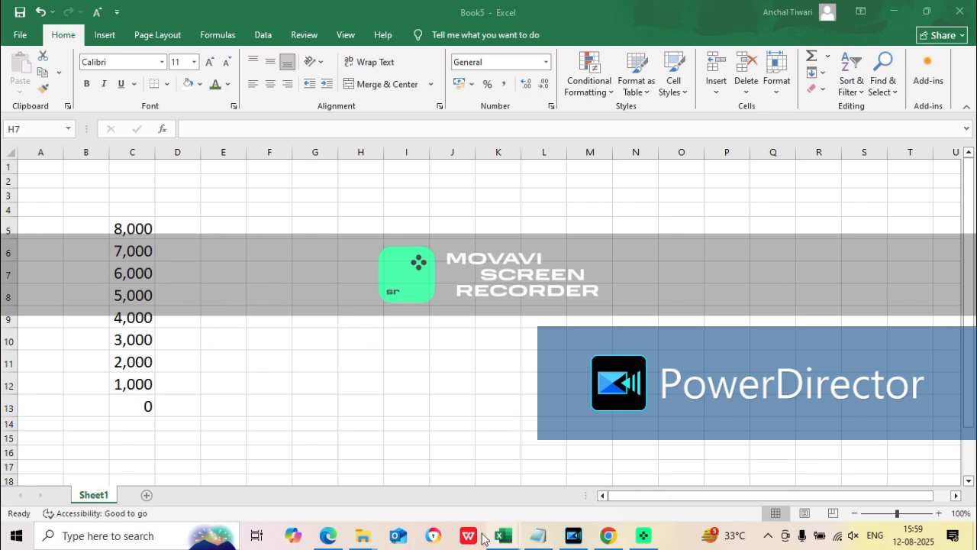
{"action": "mouse_move", "coordinate": [501, 538]}
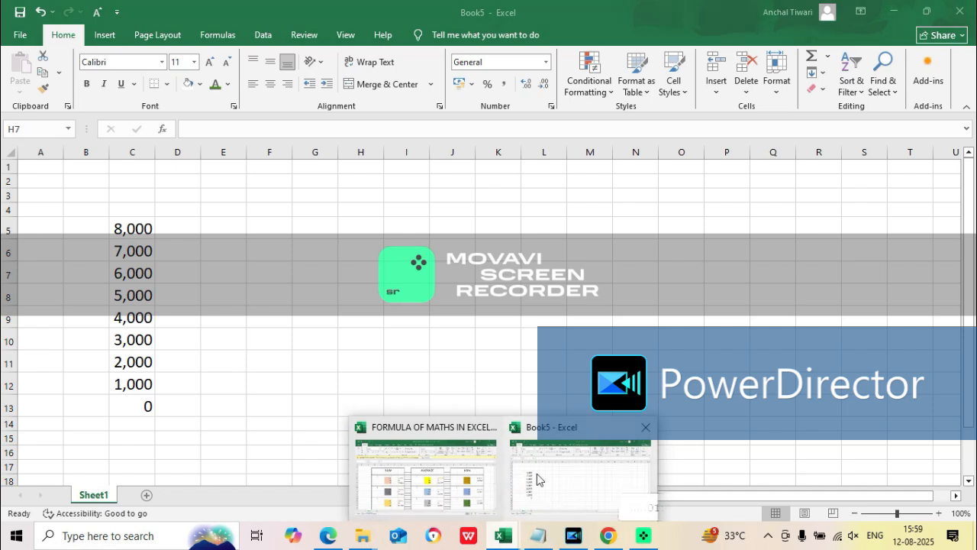
{"action": "left_click", "coordinate": [608, 535]}
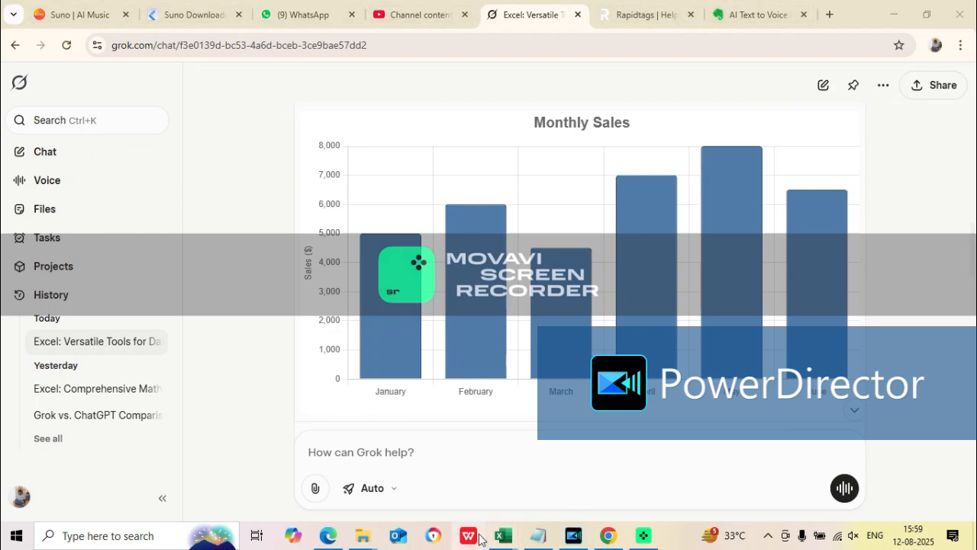
{"action": "mouse_move", "coordinate": [512, 539]}
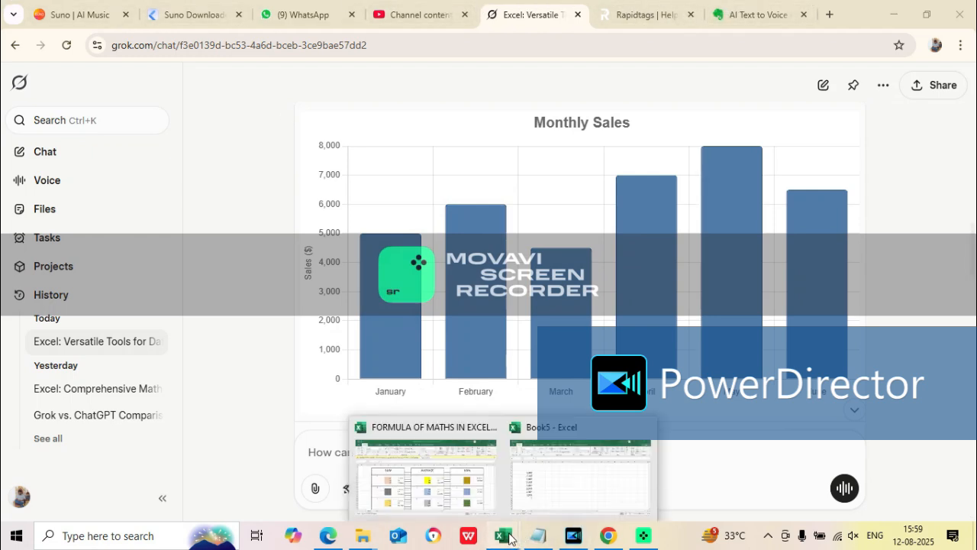
{"action": "left_click", "coordinate": [560, 493]}
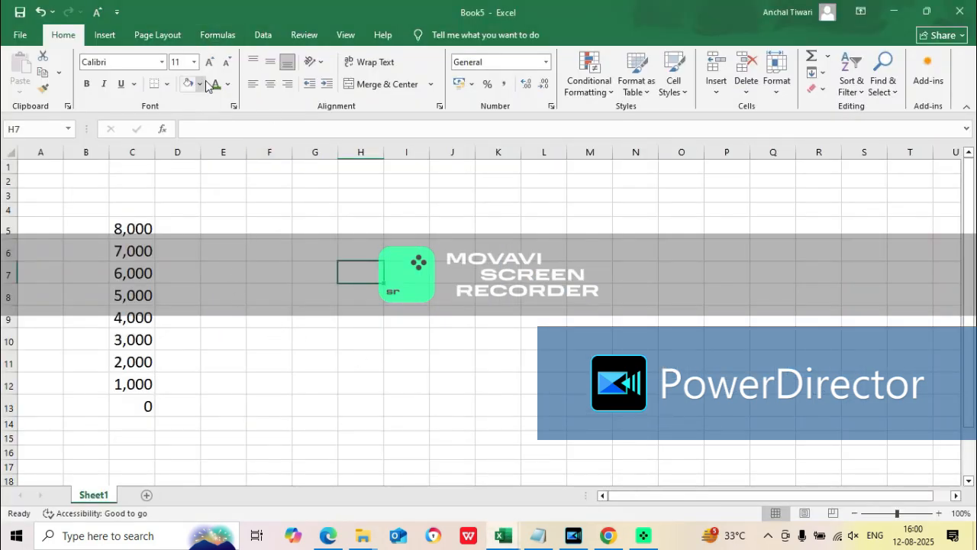
- Fill cell B2 with the darkest blue theme colour and undo that fill
{"action": "left_click", "coordinate": [72, 193]}
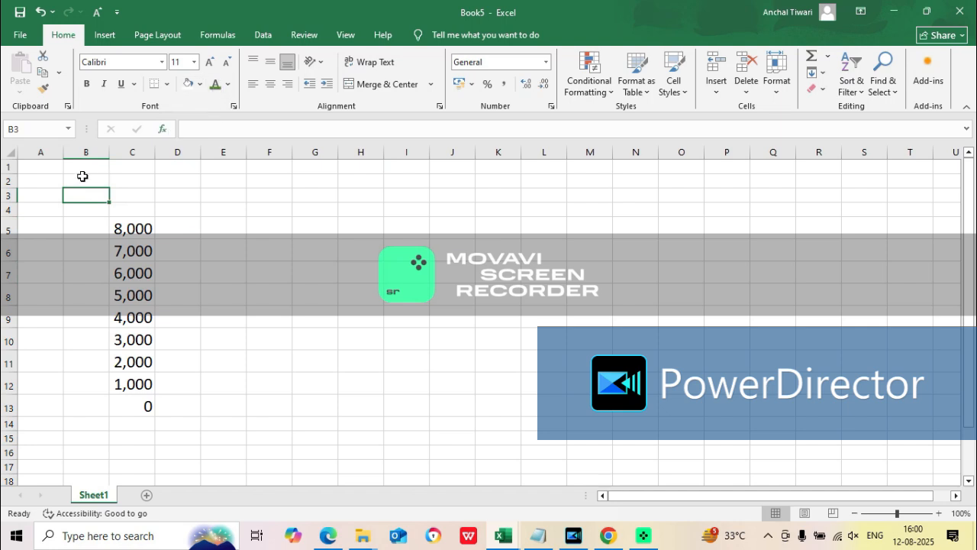
{"action": "double_click", "coordinate": [88, 195]}
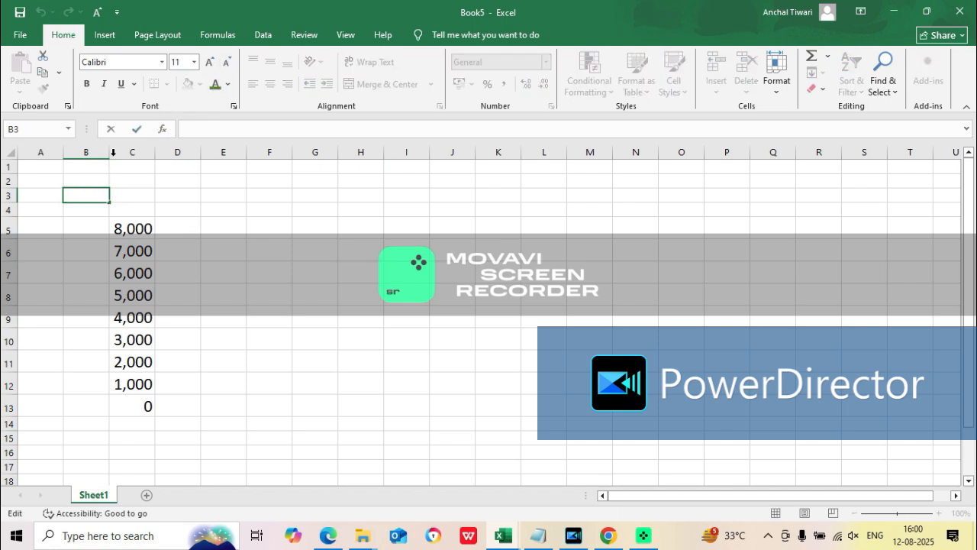
{"action": "left_click", "coordinate": [86, 181]}
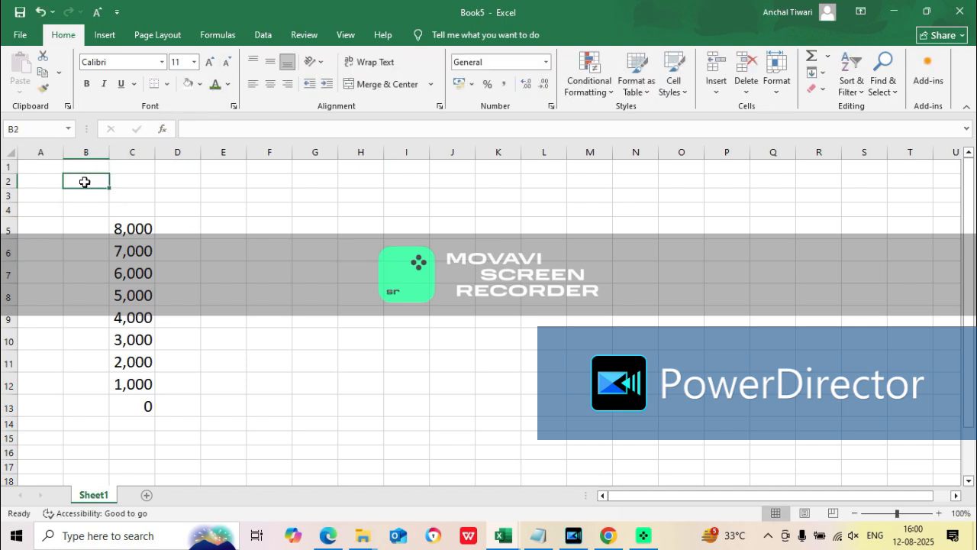
{"action": "left_click", "coordinate": [200, 84]}
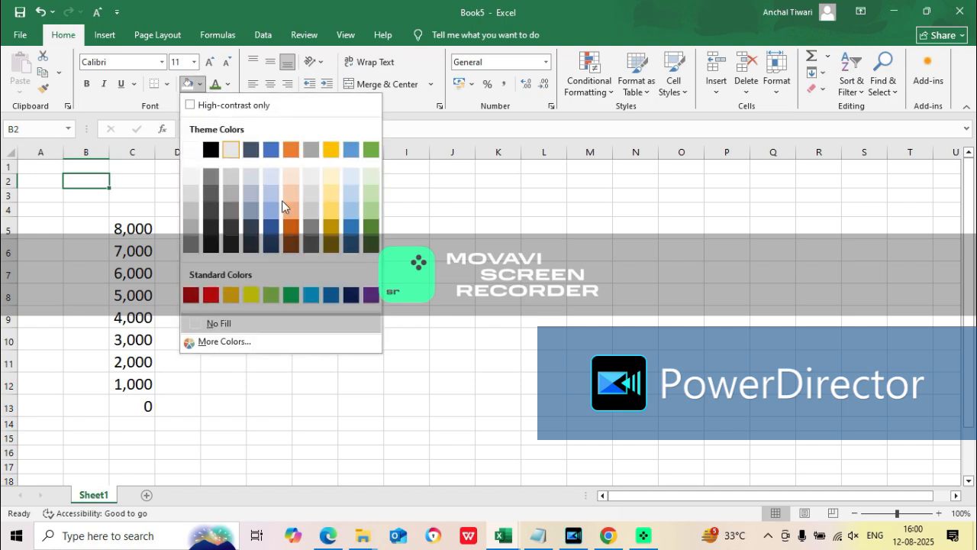
{"action": "left_click", "coordinate": [274, 243]}
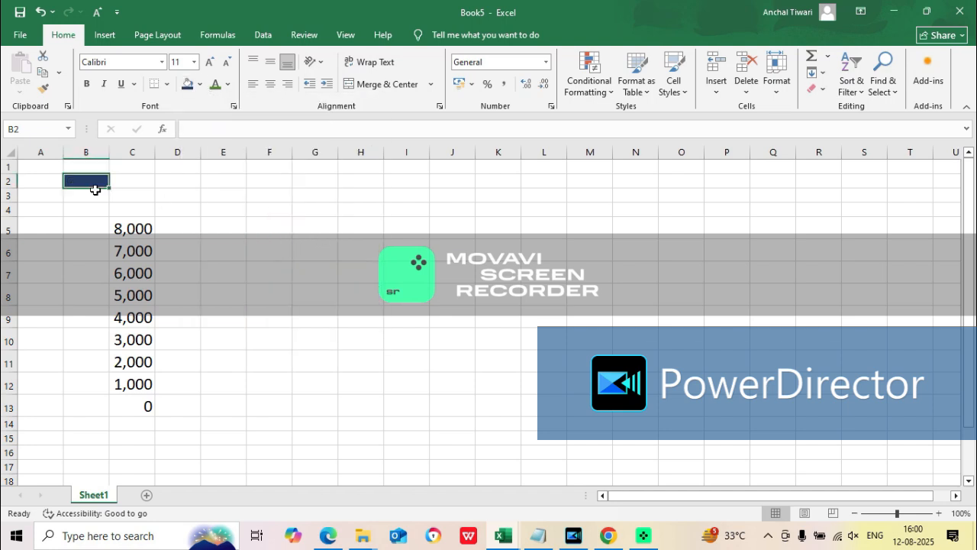
{"action": "key", "text": "ctrl+z"}
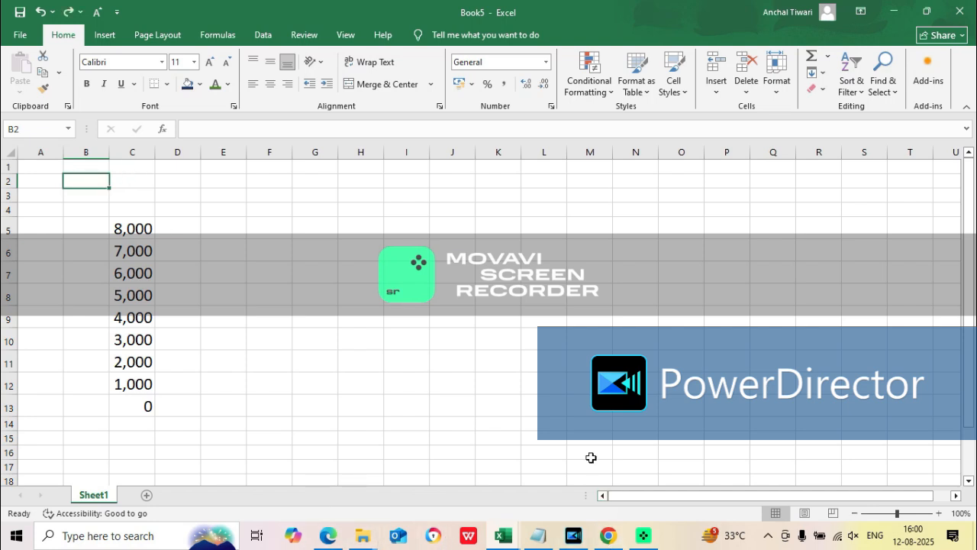
- Check the Monthly Sales reference chart in the browser, and fill cells E8:F13 in Book5 with dark blue as the January bar
{"action": "left_click", "coordinate": [620, 537]}
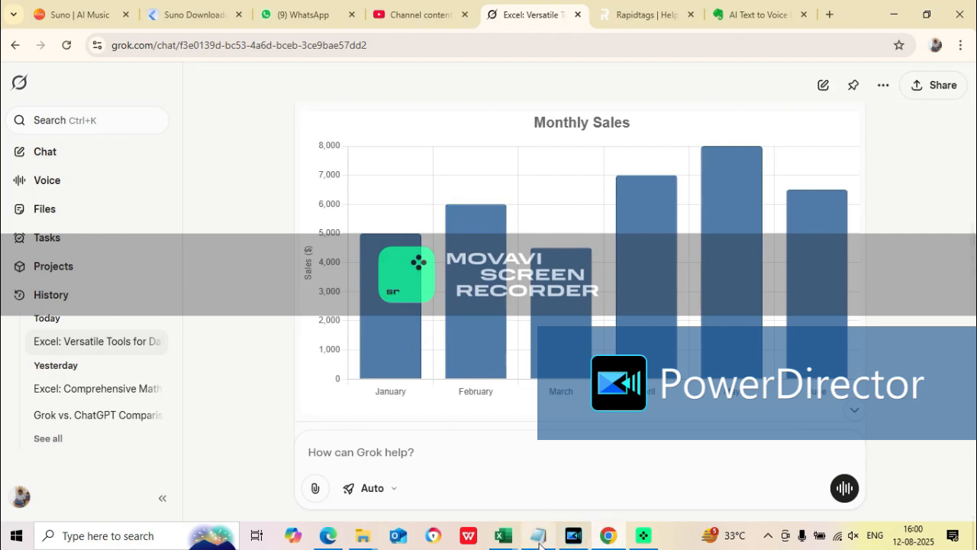
{"action": "mouse_move", "coordinate": [502, 535]}
{"action": "left_click", "coordinate": [549, 469]}
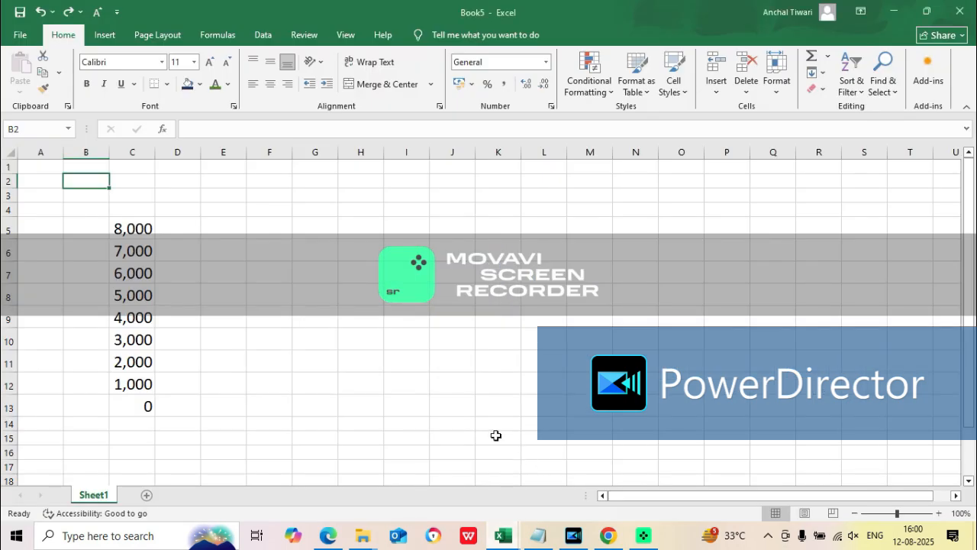
{"action": "left_click", "coordinate": [609, 536]}
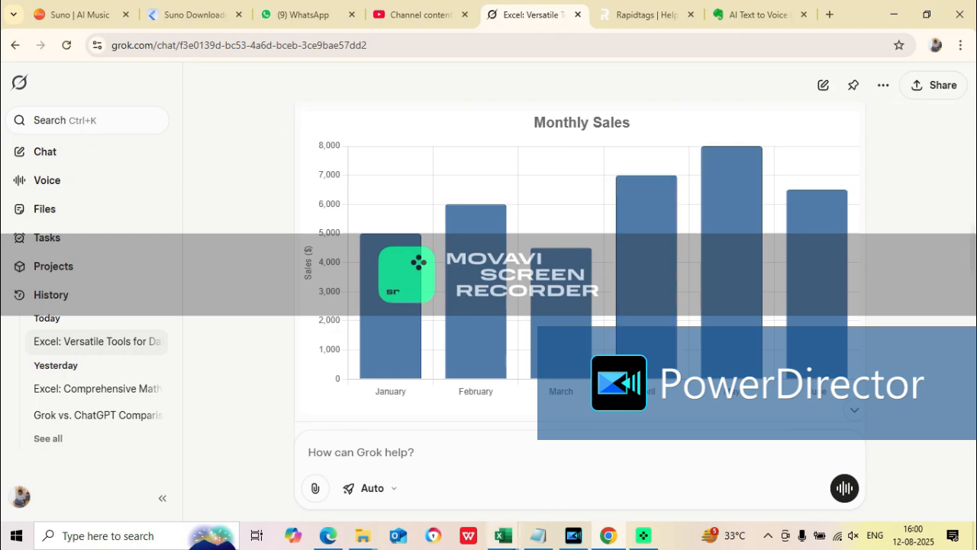
{"action": "mouse_move", "coordinate": [512, 539]}
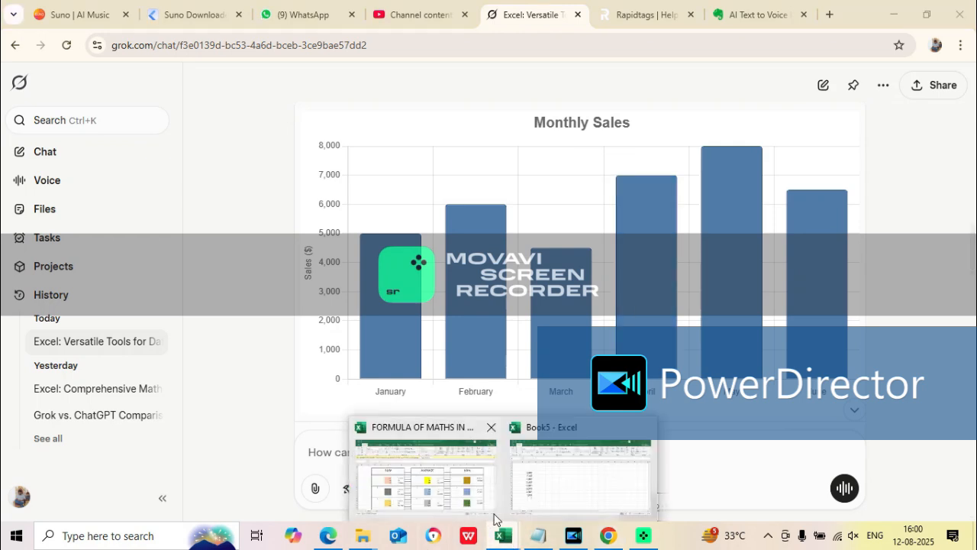
{"action": "left_click", "coordinate": [543, 493]}
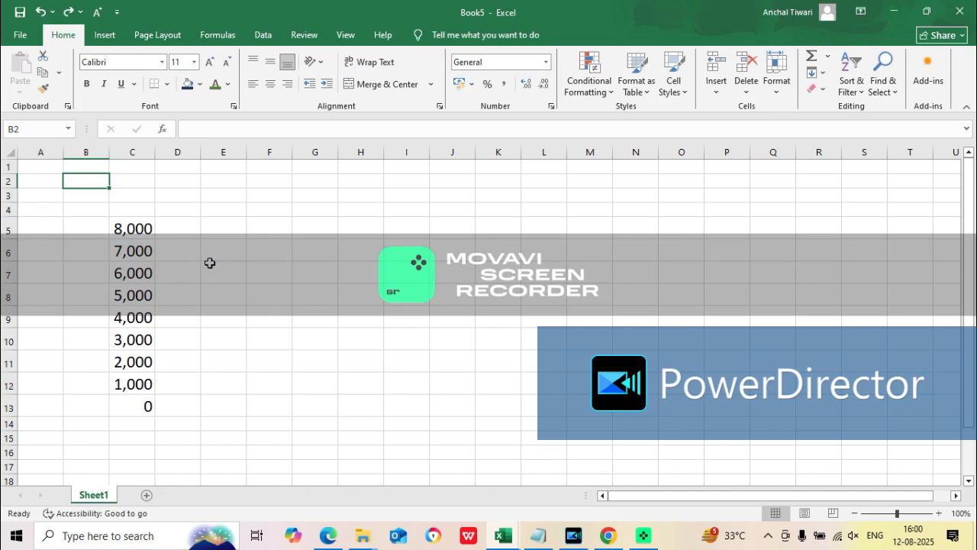
{"action": "left_click_drag", "start_coordinate": [212, 289], "coordinate": [284, 400]}
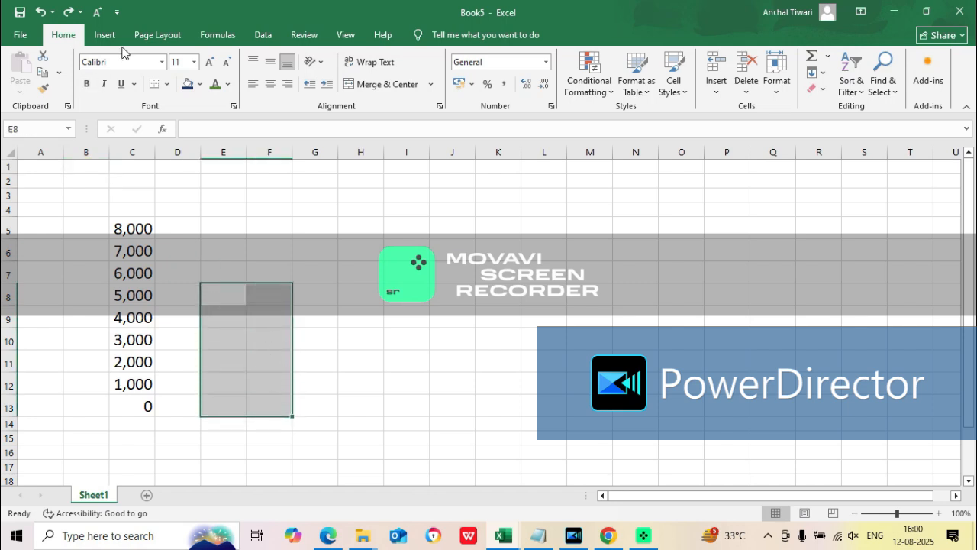
{"action": "left_click", "coordinate": [191, 86]}
{"action": "left_click", "coordinate": [444, 289]}
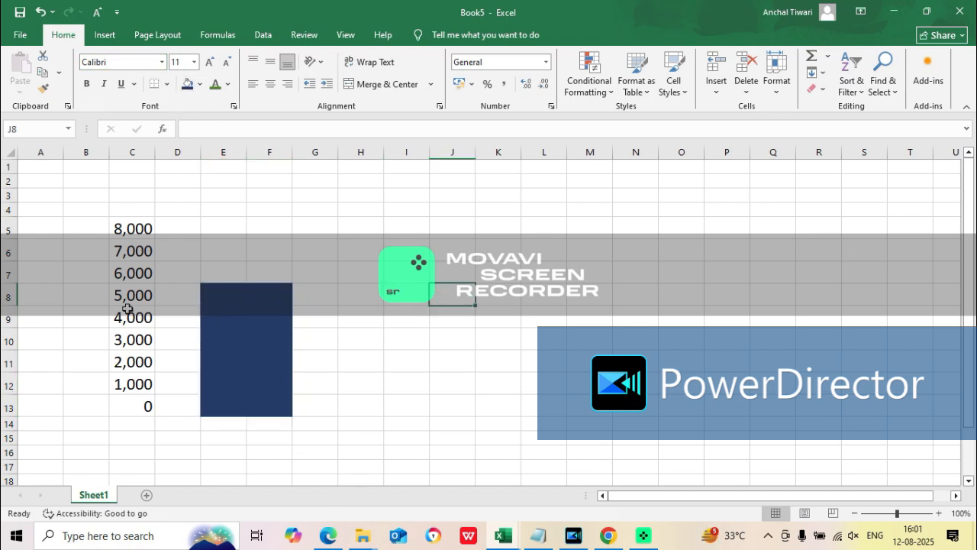
- Check the February and March bars in the browser's reference chart, and fill cells H7:I13 in Book5 with dark blue
{"action": "left_click", "coordinate": [604, 537]}
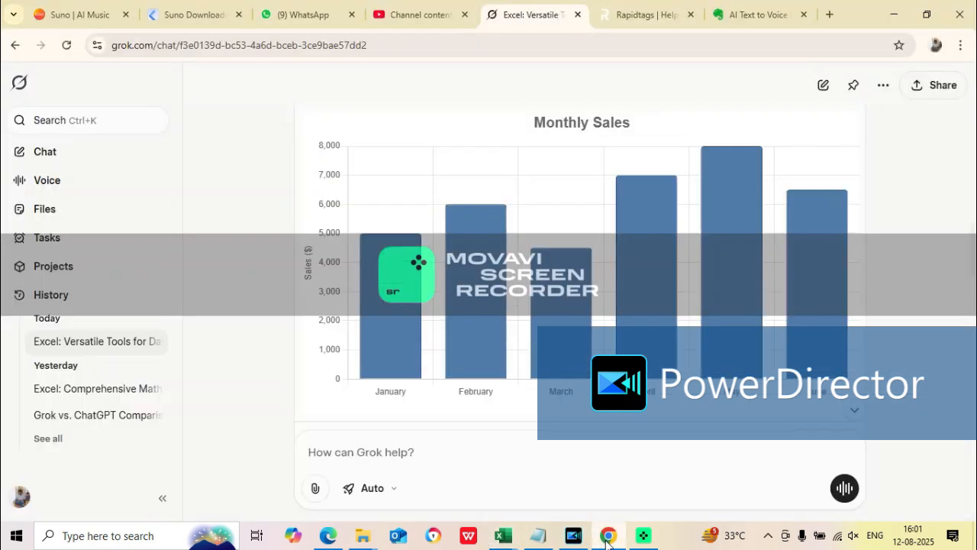
{"action": "mouse_move", "coordinate": [574, 267]}
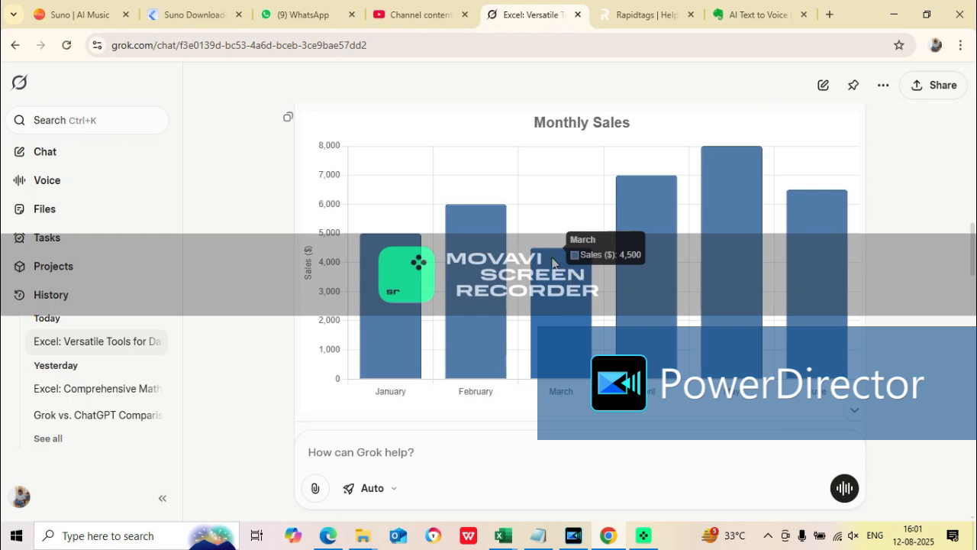
{"action": "mouse_move", "coordinate": [367, 268]}
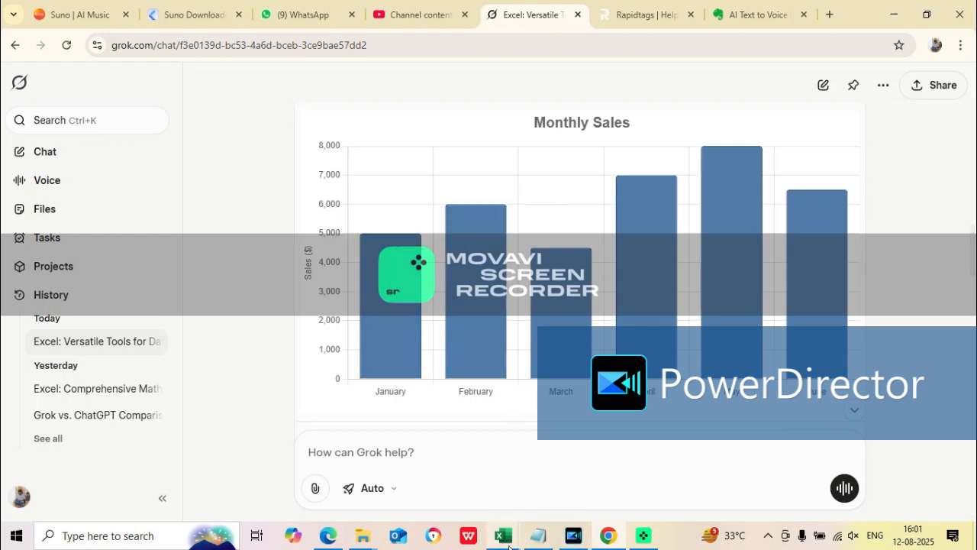
{"action": "mouse_move", "coordinate": [509, 544]}
{"action": "left_click", "coordinate": [553, 484]}
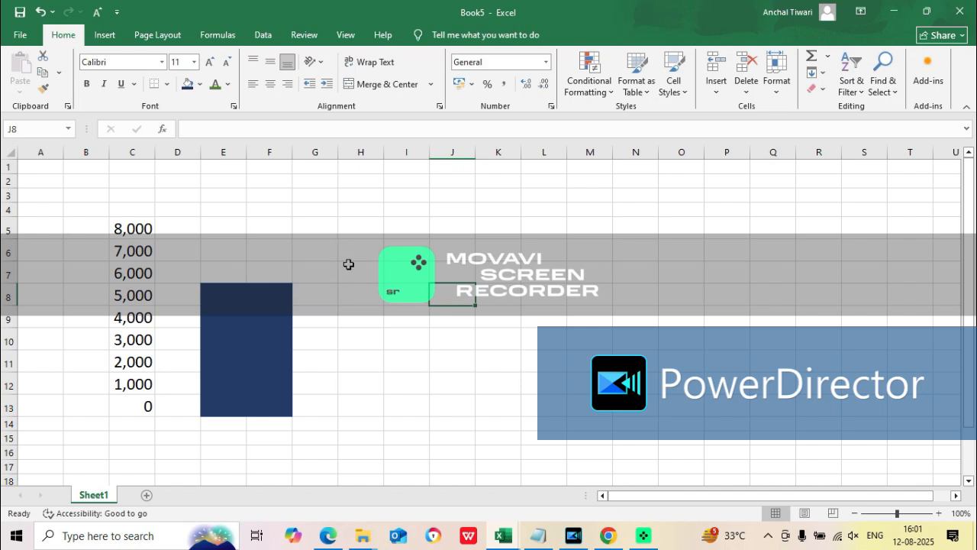
{"action": "left_click_drag", "start_coordinate": [348, 265], "coordinate": [422, 407]}
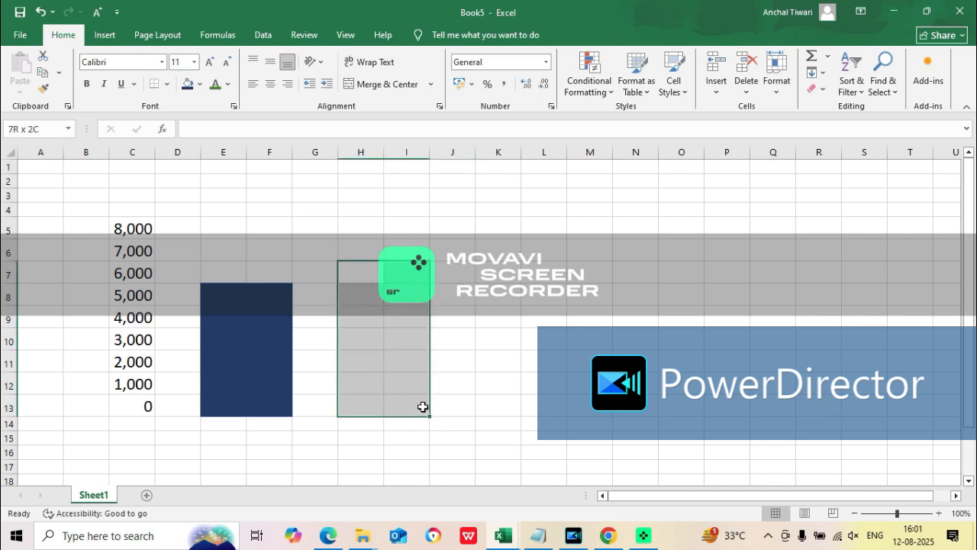
{"action": "left_click", "coordinate": [188, 84]}
- Fill cells K9:L13 with dark blue as the March bar
{"action": "left_click", "coordinate": [492, 311]}
{"action": "left_click_drag", "start_coordinate": [493, 312], "coordinate": [544, 410]}
{"action": "left_click", "coordinate": [188, 84]}
{"action": "left_click", "coordinate": [749, 364]}
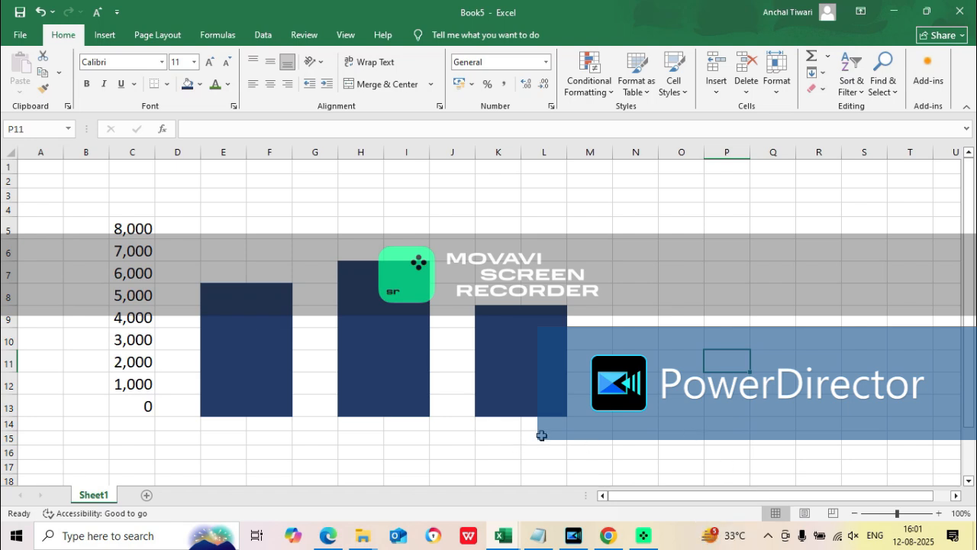
- Check the reference chart in the browser, and confirm the June label entered in cell T15 below the last bar
{"action": "left_click", "coordinate": [606, 539]}
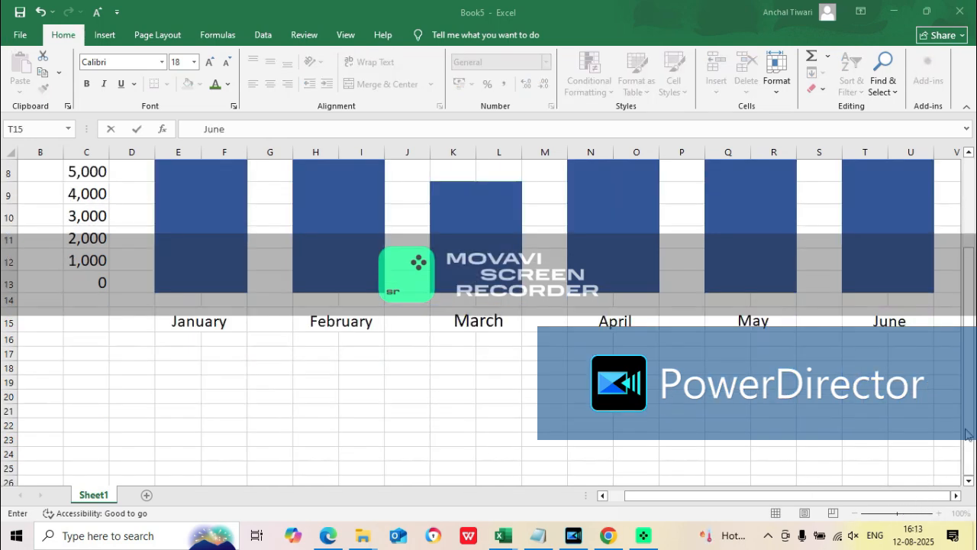
{"action": "left_click", "coordinate": [929, 368]}
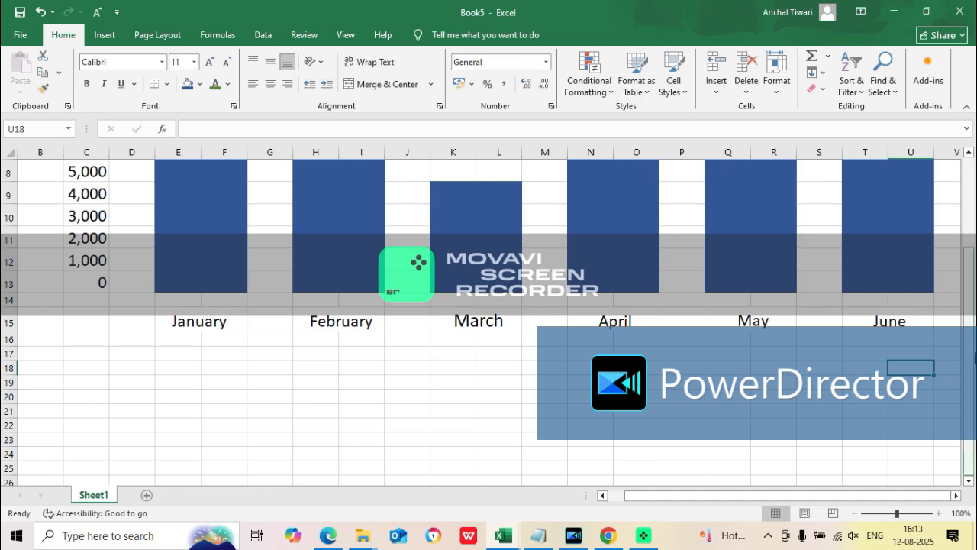
- Draw a thick solid black border around the whole chart area, cells C3:V15
{"action": "left_click_drag", "start_coordinate": [971, 364], "coordinate": [974, 222]}
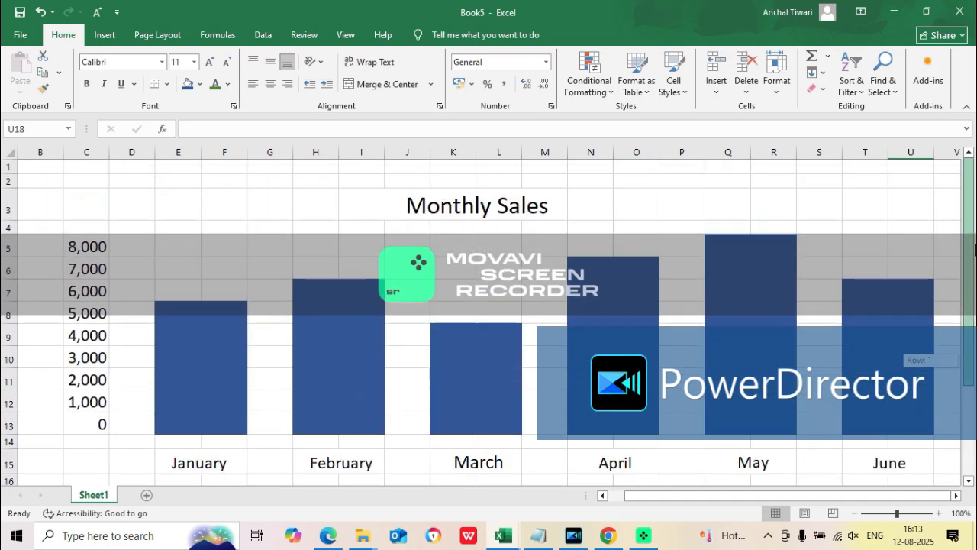
{"action": "left_click_drag", "start_coordinate": [975, 270], "coordinate": [972, 307]}
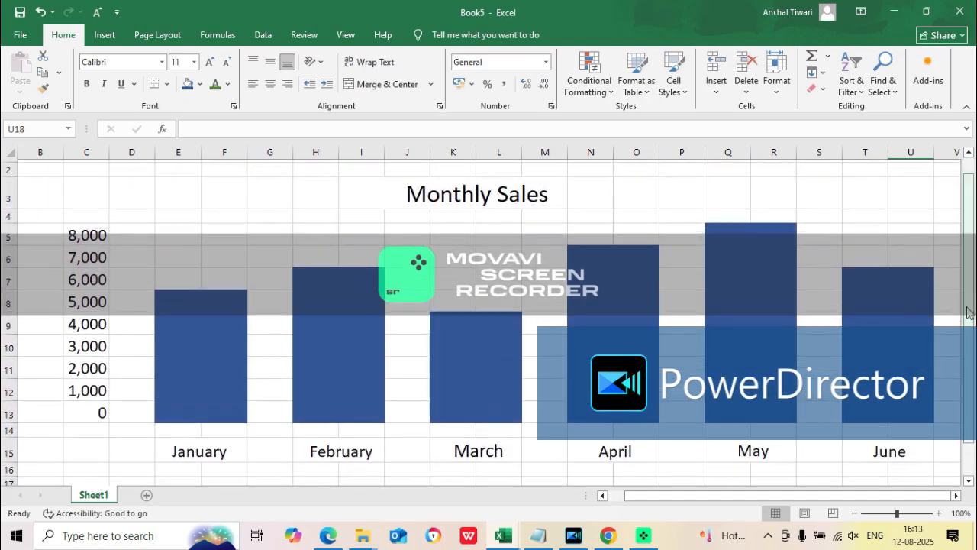
{"action": "left_click", "coordinate": [171, 86]}
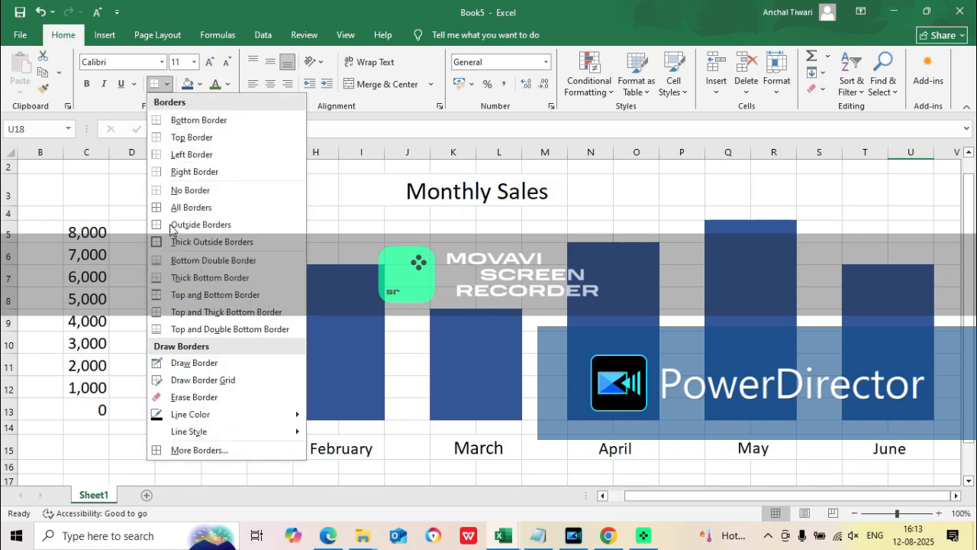
{"action": "left_click", "coordinate": [219, 365]}
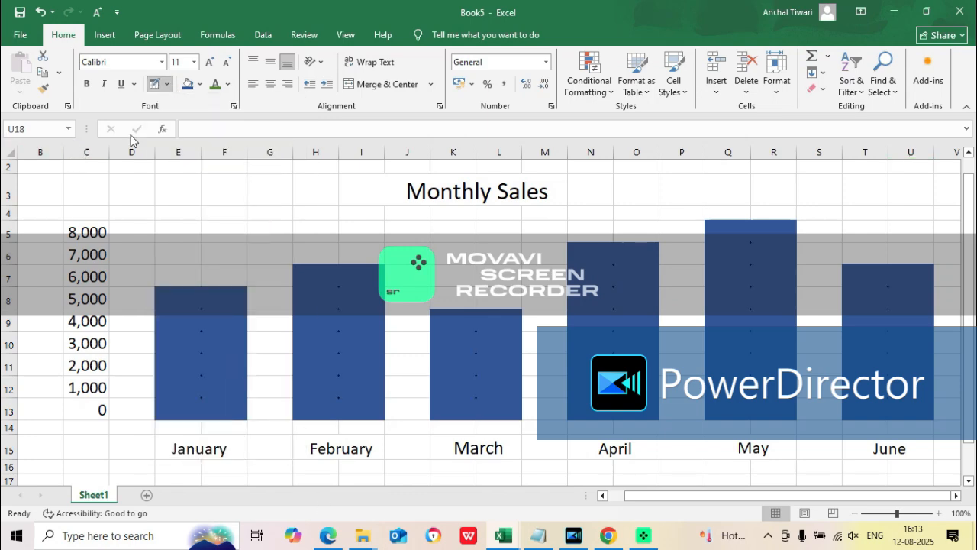
{"action": "left_click", "coordinate": [166, 84]}
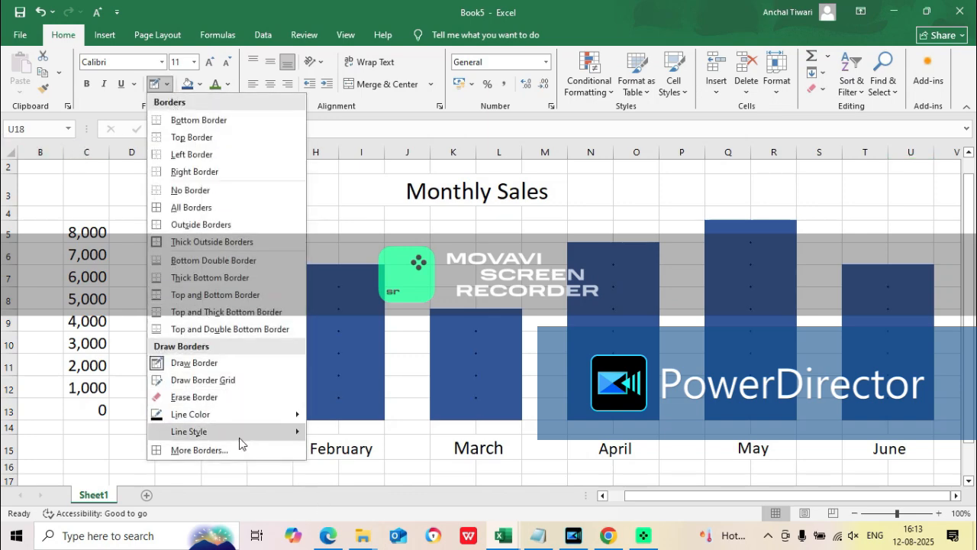
{"action": "mouse_move", "coordinate": [260, 412]}
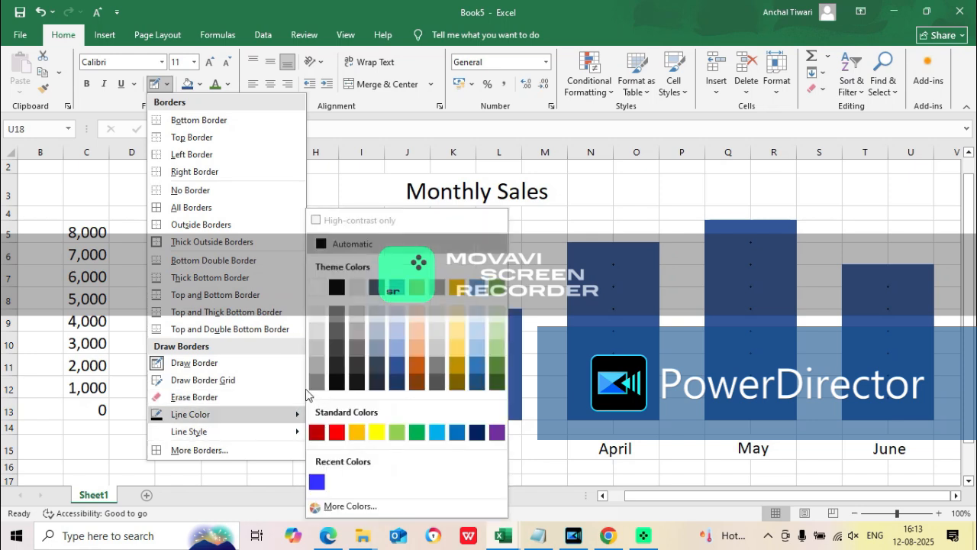
{"action": "mouse_move", "coordinate": [257, 433]}
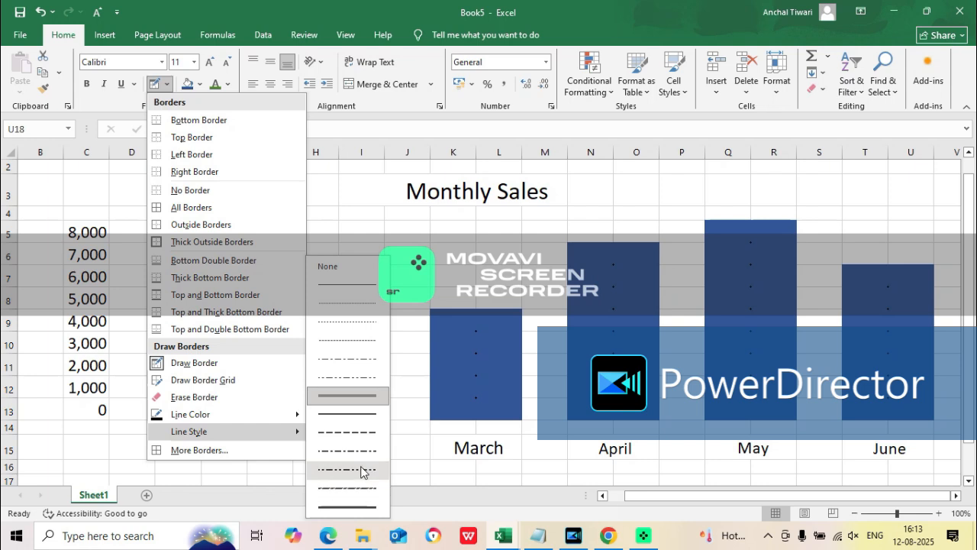
{"action": "left_click", "coordinate": [357, 507]}
{"action": "mouse_move", "coordinate": [65, 168]}
{"action": "left_mouse_down"}
{"action": "mouse_move", "coordinate": [430, 408]}
{"action": "mouse_move", "coordinate": [779, 492]}
{"action": "mouse_move", "coordinate": [955, 385]}
{"action": "mouse_move", "coordinate": [961, 229]}
{"action": "mouse_move", "coordinate": [947, 145]}
{"action": "mouse_move", "coordinate": [855, 42]}
{"action": "mouse_move", "coordinate": [777, 11]}
{"action": "mouse_move", "coordinate": [739, 8]}
{"action": "mouse_move", "coordinate": [3, 9]}
{"action": "mouse_move", "coordinate": [4, 187]}
{"action": "mouse_move", "coordinate": [828, 452]}
{"action": "mouse_move", "coordinate": [937, 444]}
{"action": "mouse_move", "coordinate": [961, 456]}
{"action": "mouse_move", "coordinate": [690, 469]}
{"action": "mouse_move", "coordinate": [557, 451]}
{"action": "mouse_move", "coordinate": [582, 455]}
{"action": "left_mouse_up"}
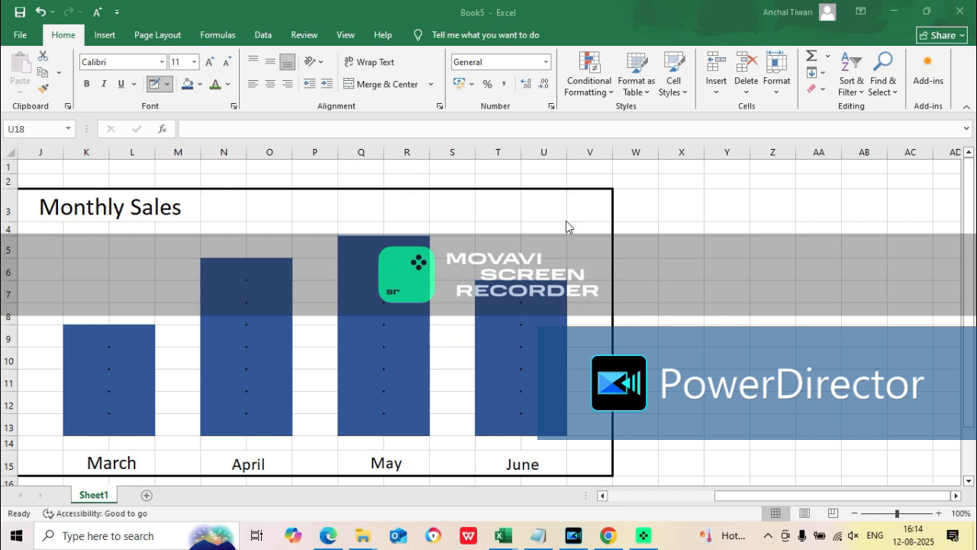
{"action": "left_click", "coordinate": [161, 151]}
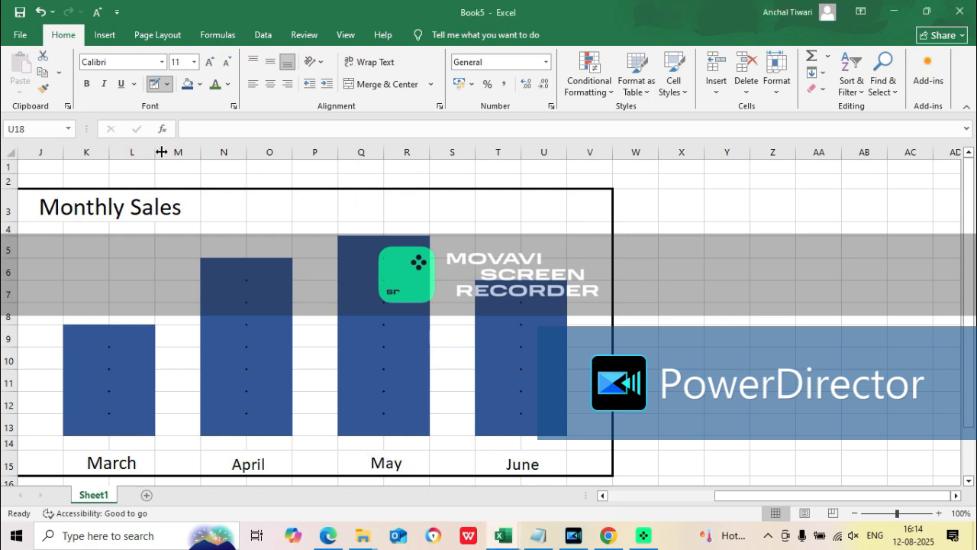
{"action": "left_click", "coordinate": [93, 152]}
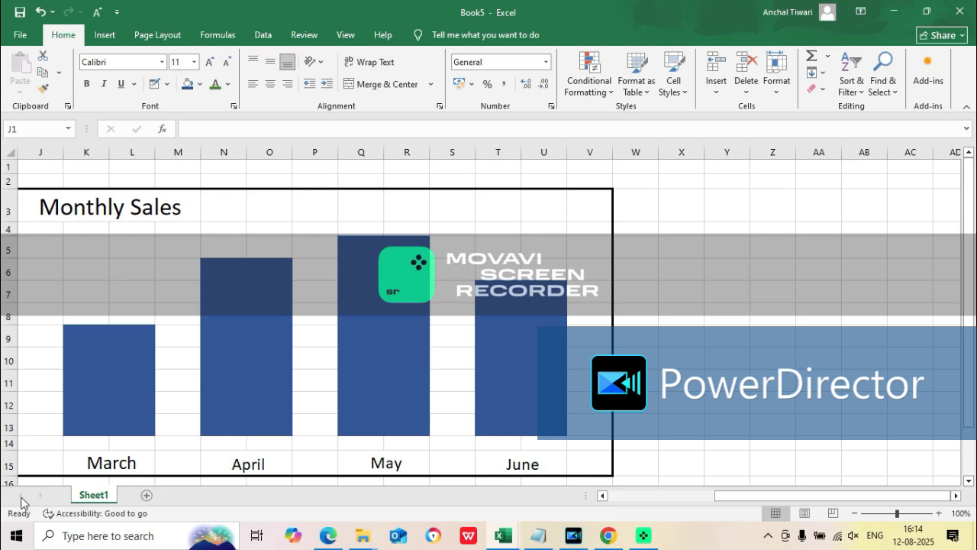
{"action": "left_click", "coordinate": [603, 495]}
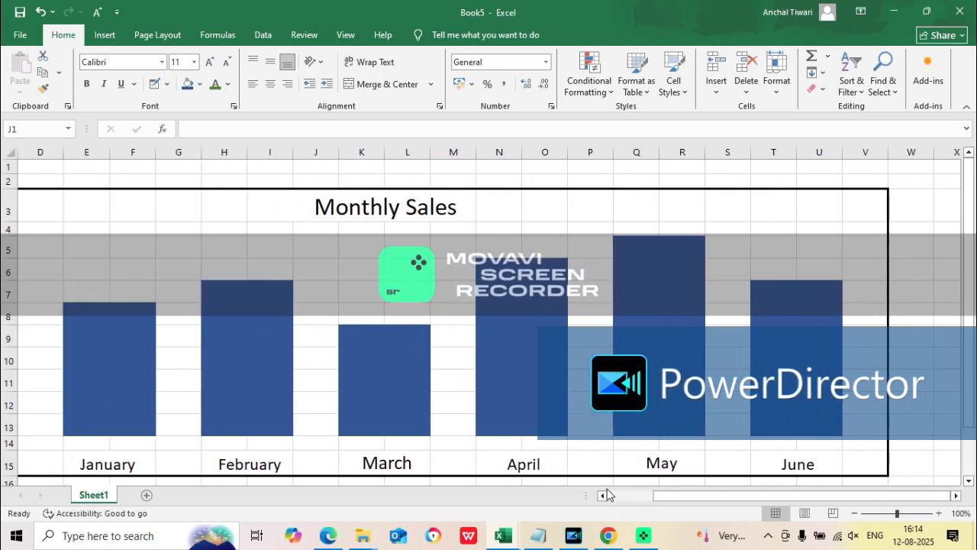
{"action": "left_click", "coordinate": [602, 496]}
{"action": "left_click", "coordinate": [602, 496]}
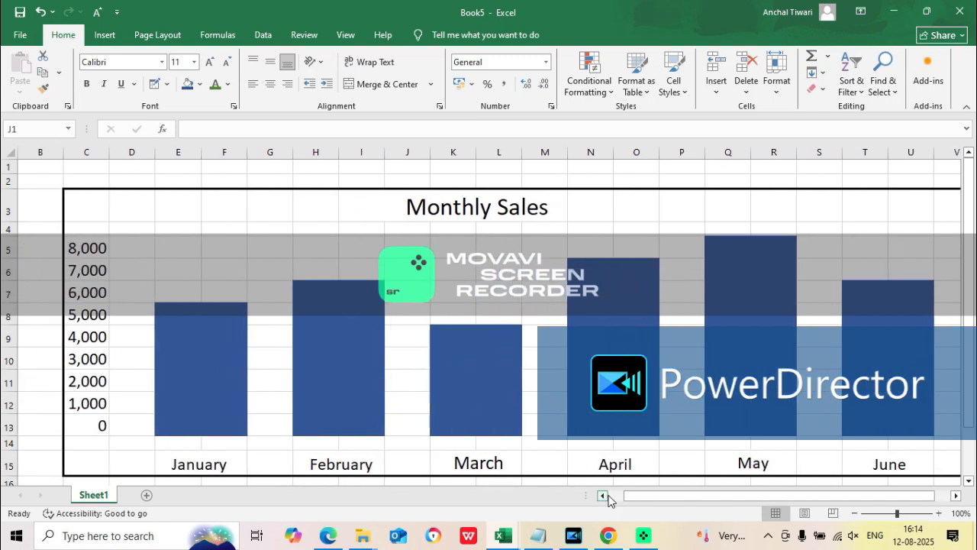
{"action": "left_click", "coordinate": [956, 497]}
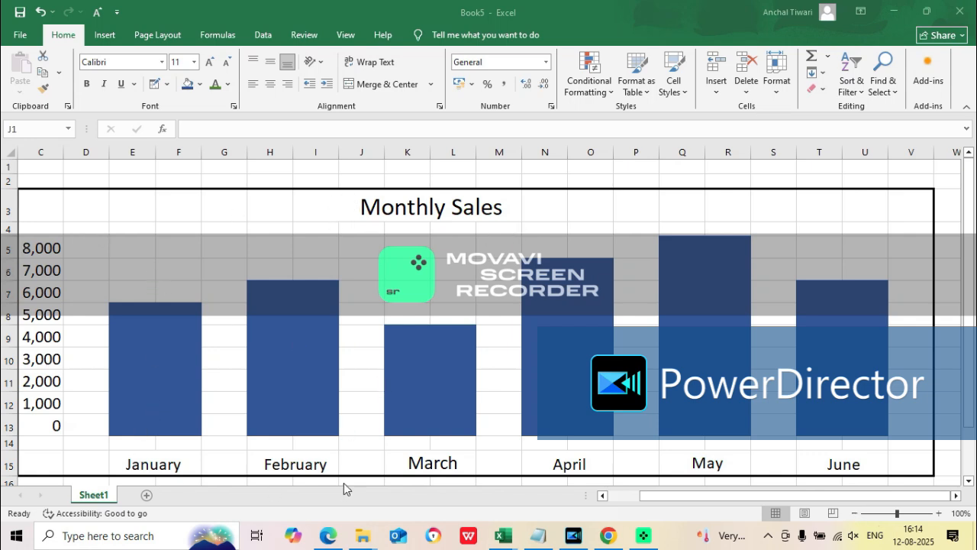
{"action": "left_click", "coordinate": [168, 86]}
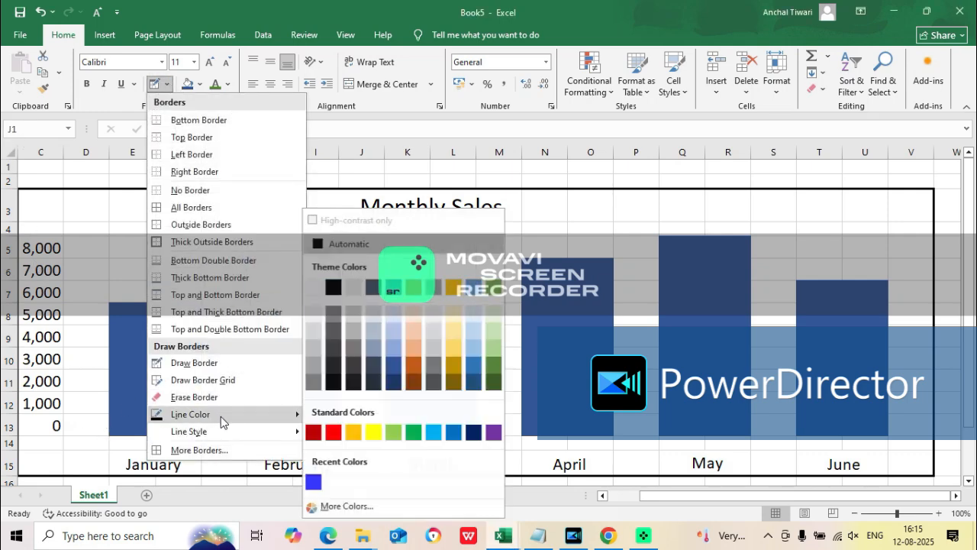
{"action": "left_click", "coordinate": [218, 447]}
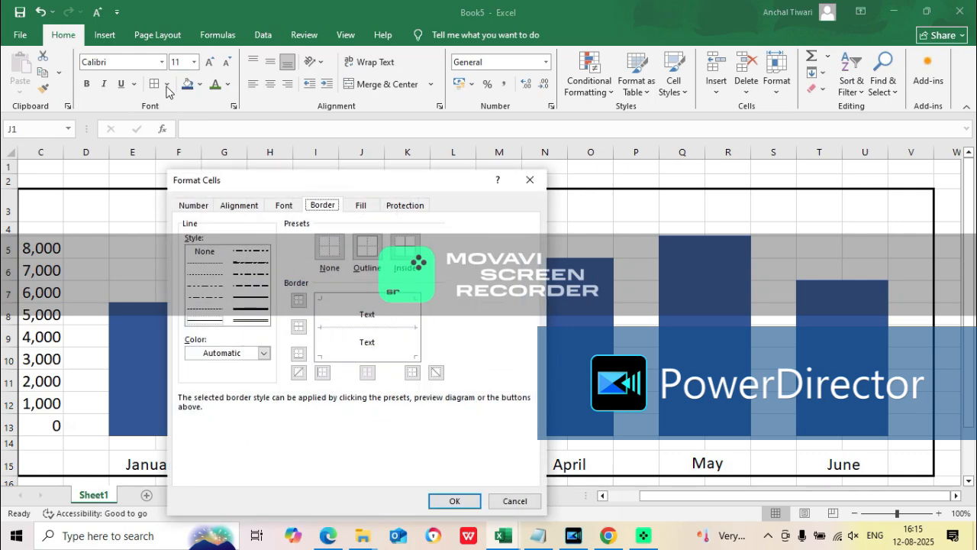
{"action": "left_click", "coordinate": [530, 179]}
- Draw dashed borders around the January, February, March and April labels in row 15
{"action": "left_click", "coordinate": [168, 86]}
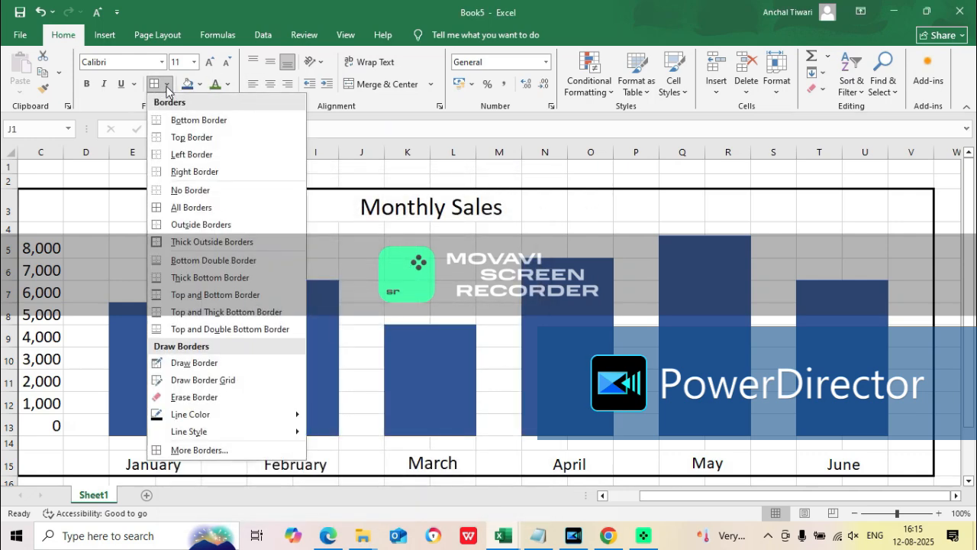
{"action": "mouse_move", "coordinate": [225, 432]}
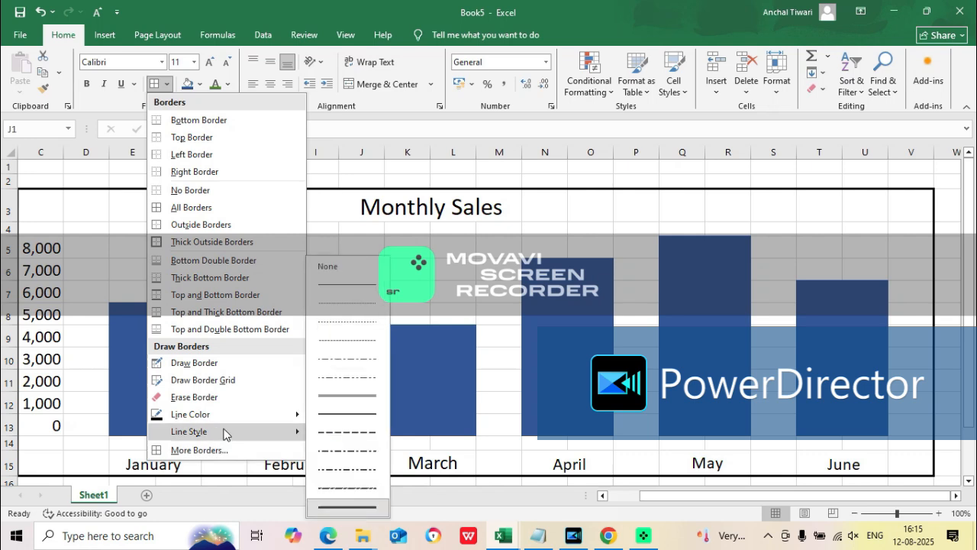
{"action": "left_click", "coordinate": [365, 433]}
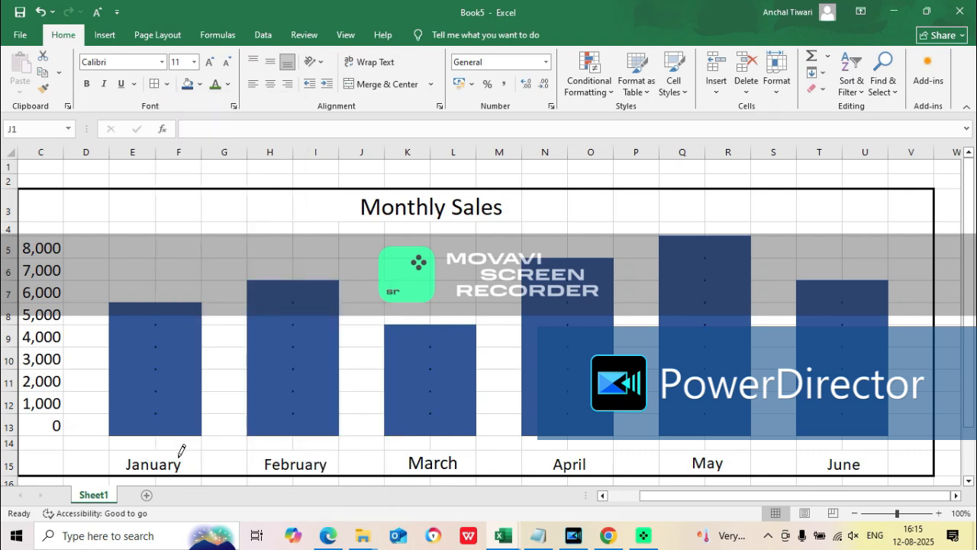
{"action": "mouse_move", "coordinate": [119, 456]}
{"action": "left_mouse_down"}
{"action": "mouse_move", "coordinate": [161, 444]}
{"action": "mouse_move", "coordinate": [194, 451]}
{"action": "left_mouse_up"}
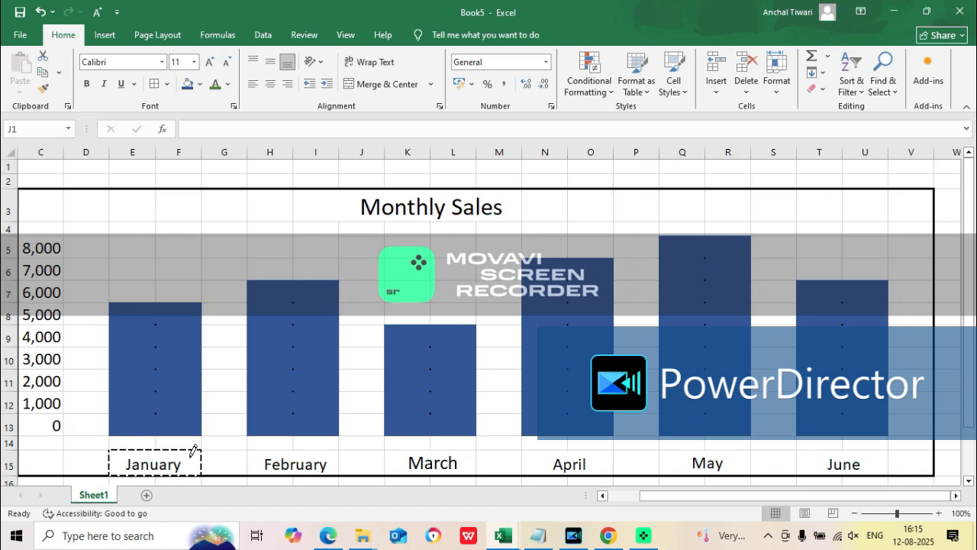
{"action": "left_click_drag", "start_coordinate": [261, 446], "coordinate": [336, 467]}
{"action": "left_click_drag", "start_coordinate": [399, 446], "coordinate": [472, 467]}
{"action": "left_click_drag", "start_coordinate": [543, 451], "coordinate": [610, 466]}
- Draw matching dashed borders around the May and June labels in row 15, redoing any misdrawn box, and stop drawing borders
{"action": "left_click_drag", "start_coordinate": [691, 446], "coordinate": [750, 471]}
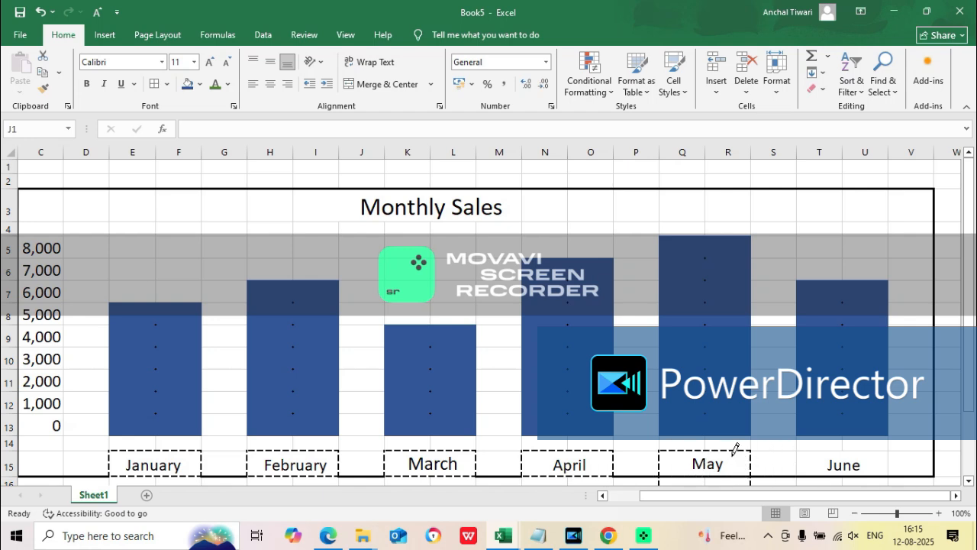
{"action": "key", "text": "ctrl+z"}
{"action": "left_click_drag", "start_coordinate": [684, 463], "coordinate": [724, 466]}
{"action": "left_click_drag", "start_coordinate": [831, 451], "coordinate": [873, 451]}
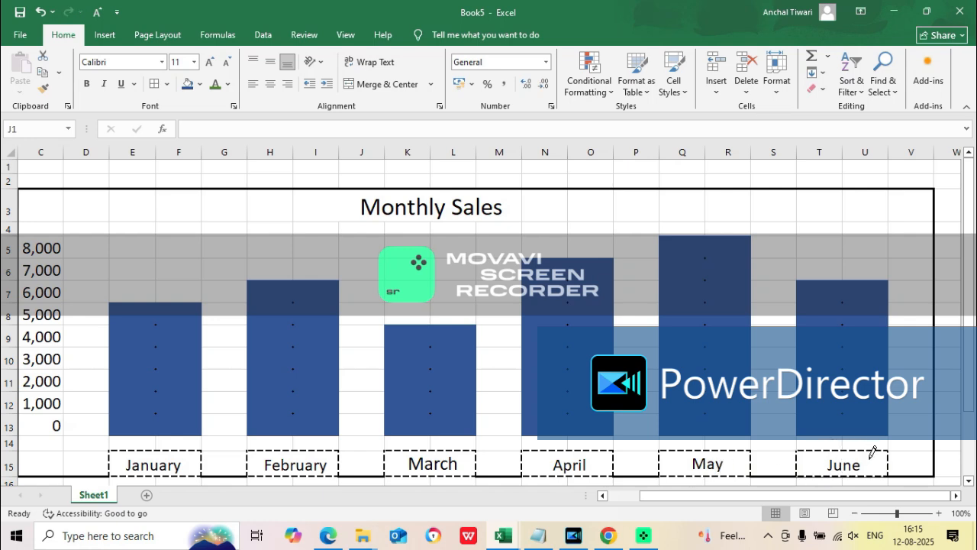
{"action": "left_click", "coordinate": [168, 84]}
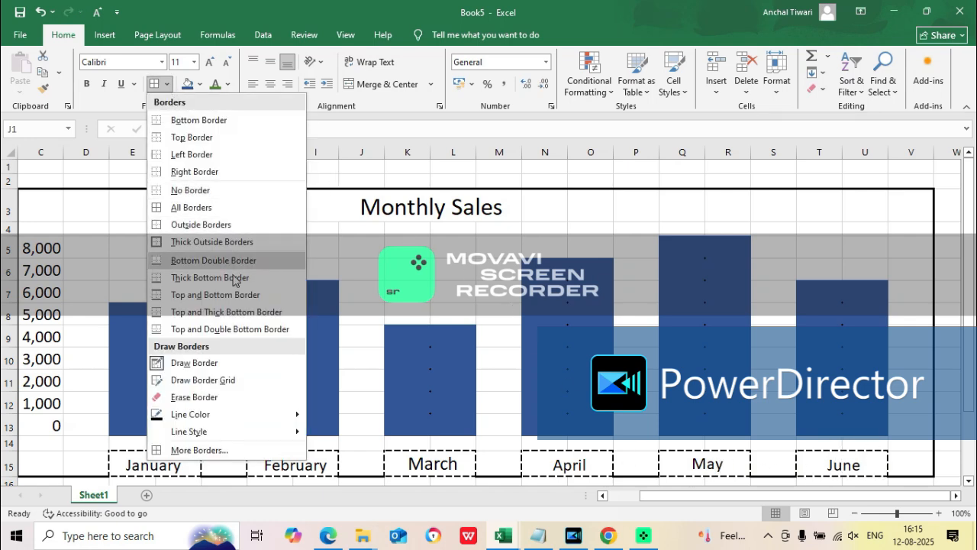
{"action": "left_click", "coordinate": [54, 158]}
{"action": "left_click", "coordinate": [69, 172]}
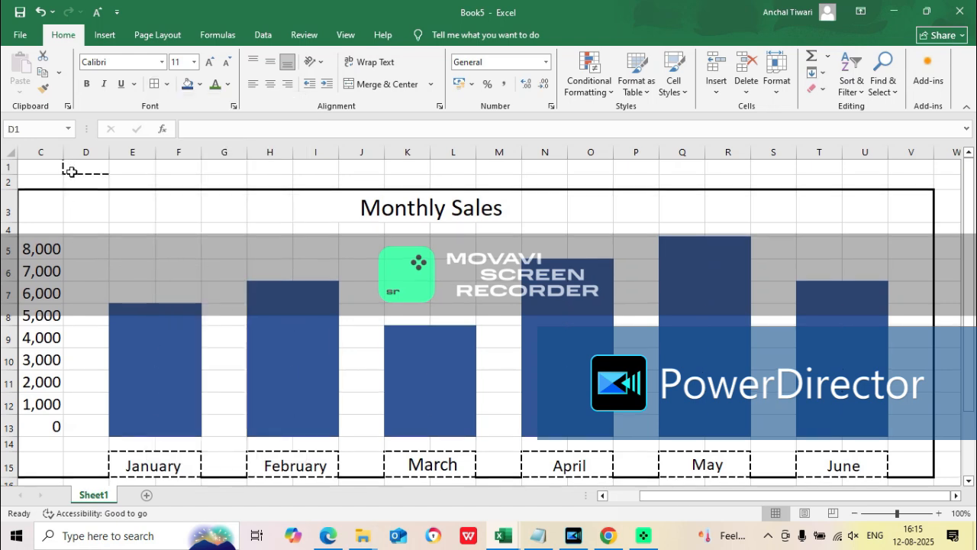
{"action": "left_click", "coordinate": [199, 84]}
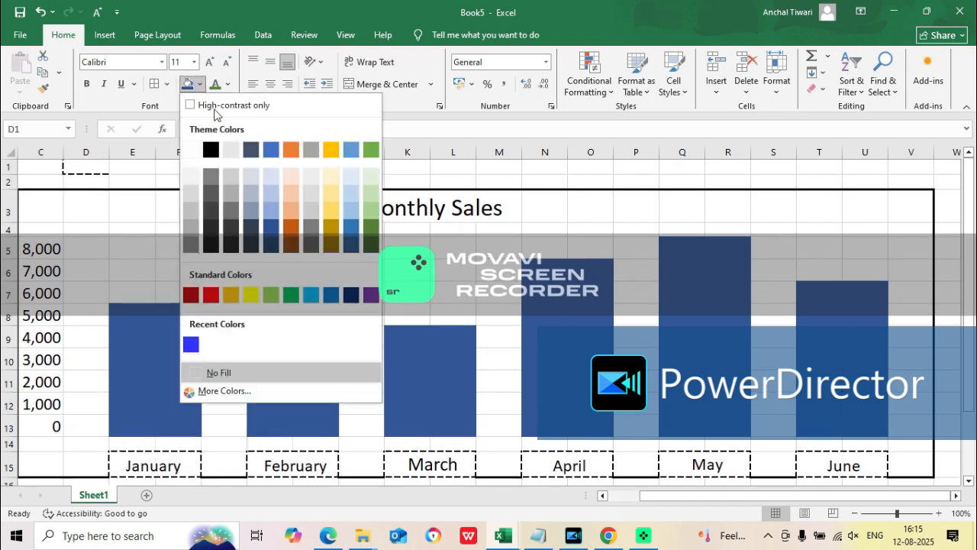
{"action": "left_click", "coordinate": [142, 467]}
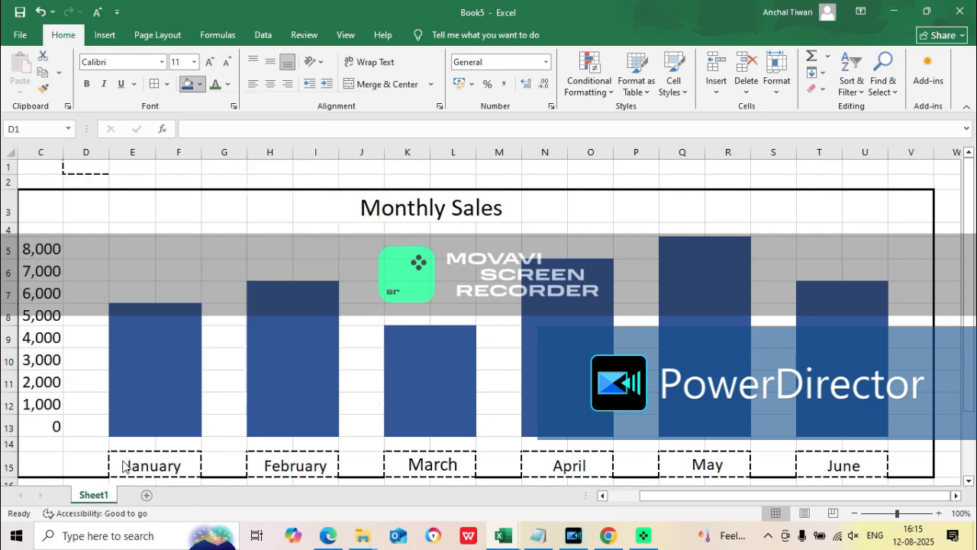
{"action": "left_click", "coordinate": [156, 460]}
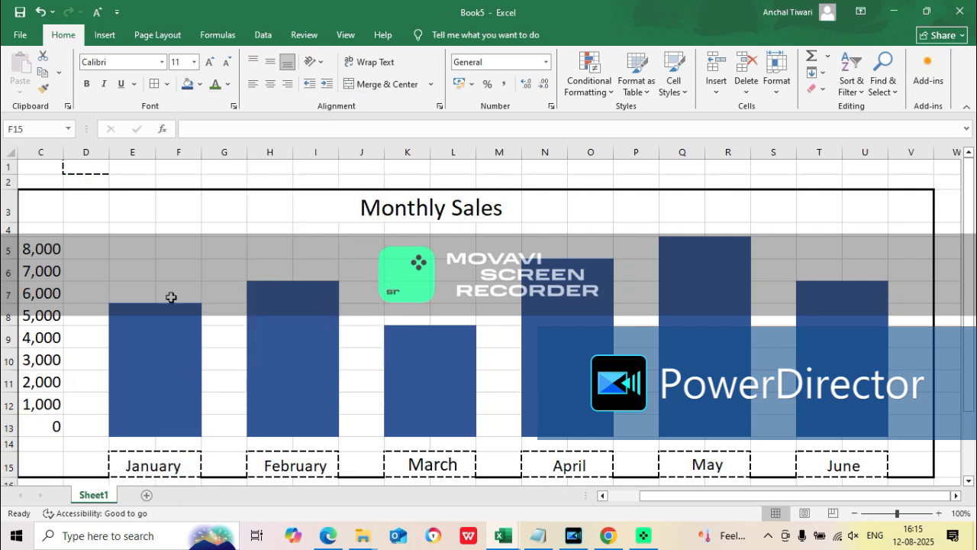
{"action": "type", "text": "Janu"}
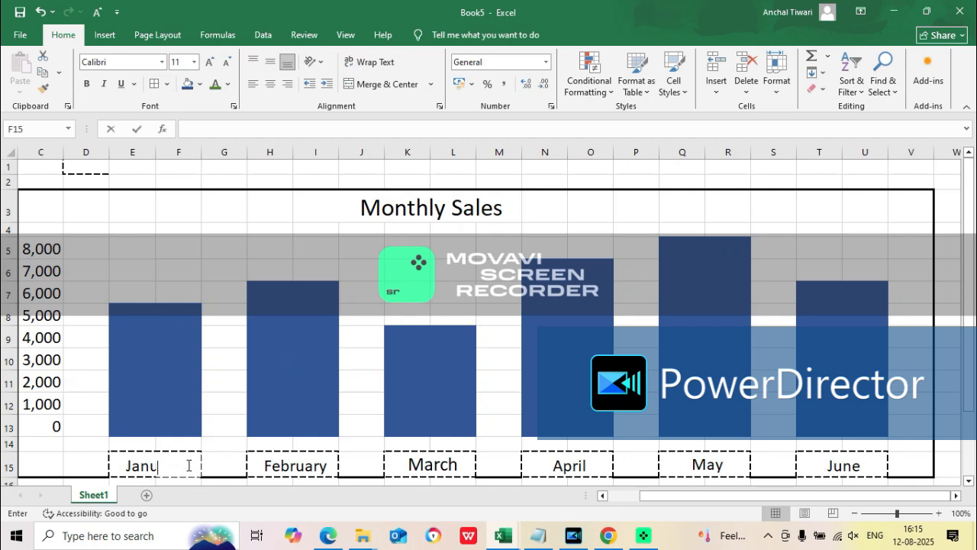
{"action": "left_click", "coordinate": [228, 542]}
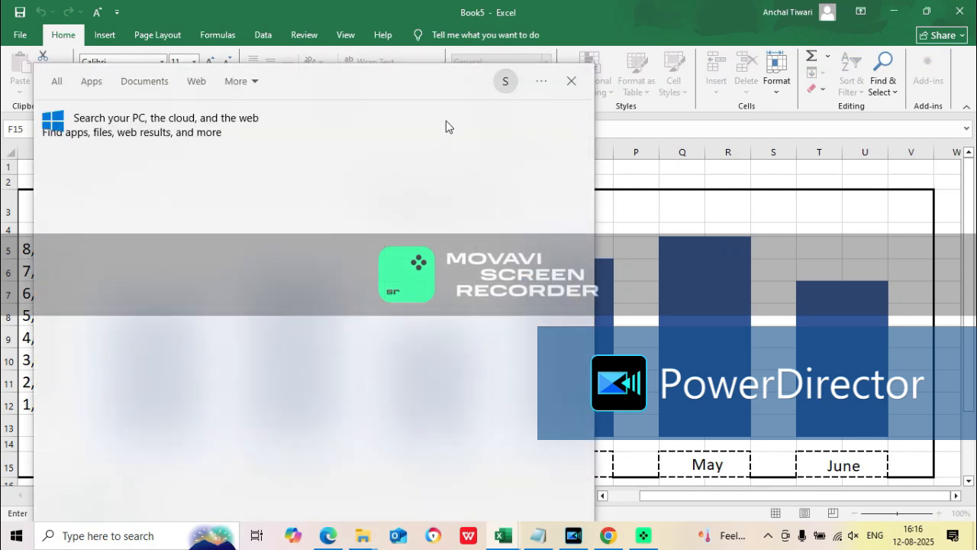
{"action": "left_click", "coordinate": [571, 81]}
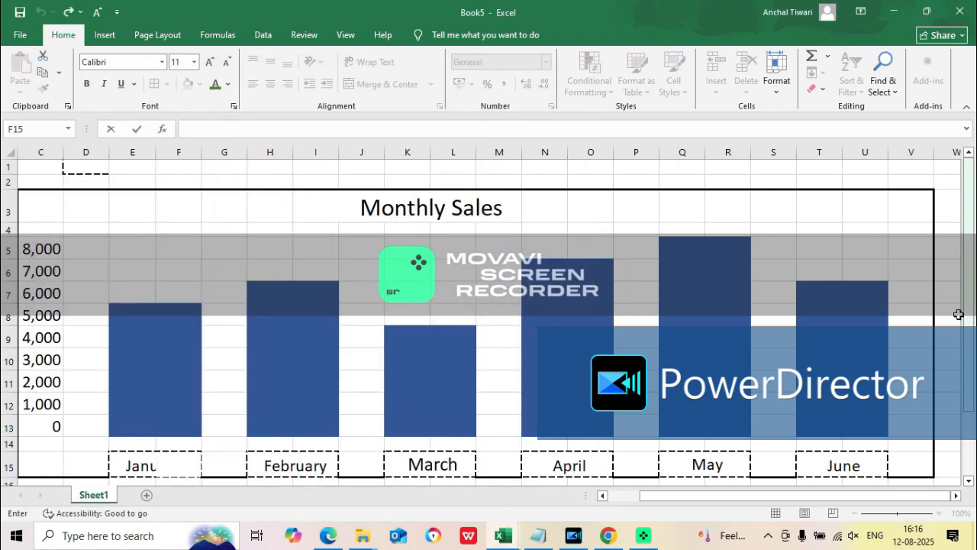
{"action": "scroll", "coordinate": [967, 319], "scroll_direction": "down", "scroll_amount": 1}
{"action": "left_click", "coordinate": [221, 461]}
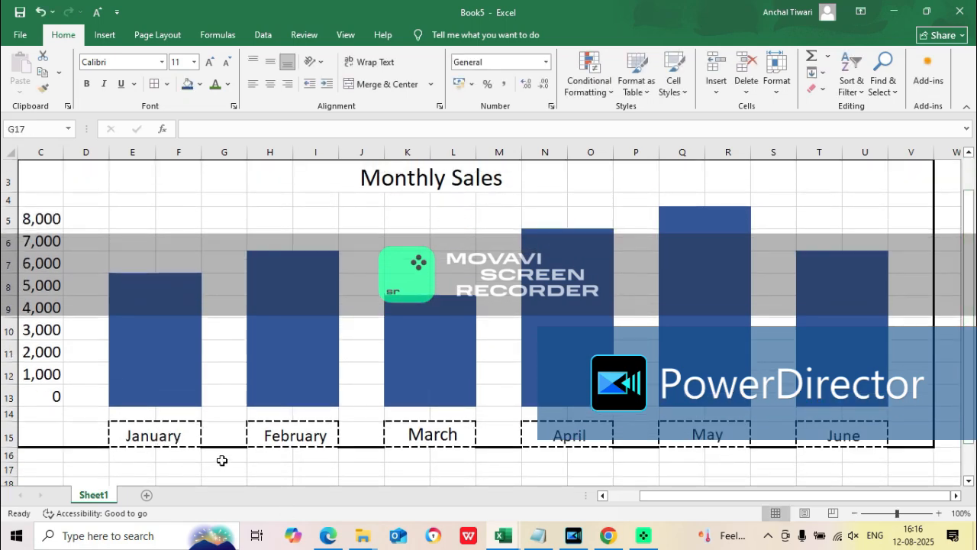
{"action": "left_click", "coordinate": [158, 434]}
{"action": "left_click_drag", "start_coordinate": [135, 465], "coordinate": [166, 425]}
{"action": "left_click_drag", "start_coordinate": [175, 465], "coordinate": [154, 452]}
{"action": "left_click_drag", "start_coordinate": [968, 284], "coordinate": [968, 299]}
{"action": "double_click", "coordinate": [417, 433]}
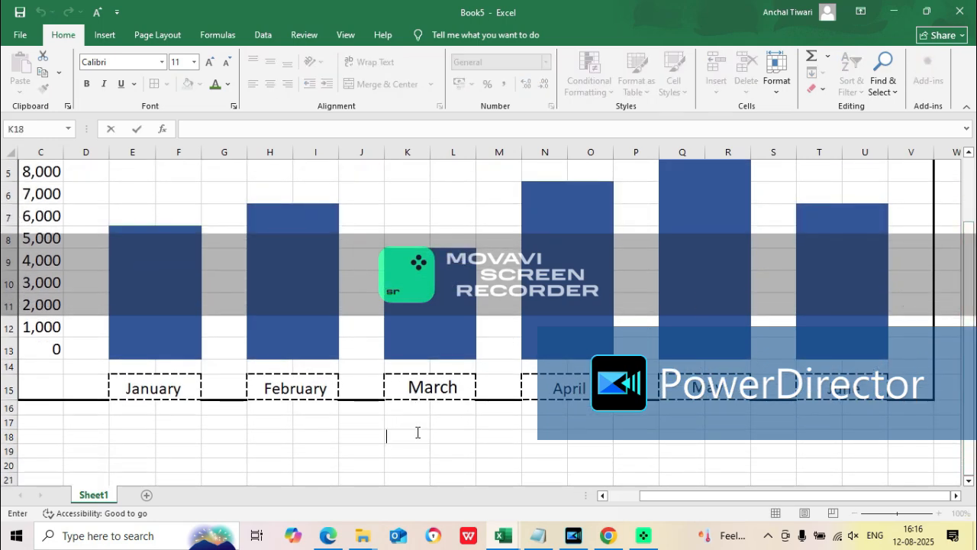
{"action": "left_click", "coordinate": [425, 421]}
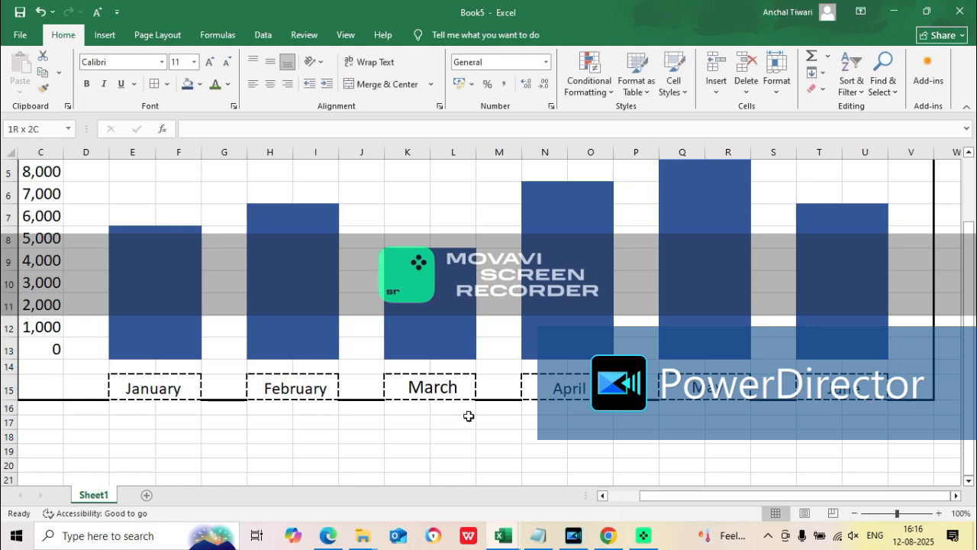
{"action": "left_click", "coordinate": [493, 426]}
{"action": "double_click", "coordinate": [159, 392]}
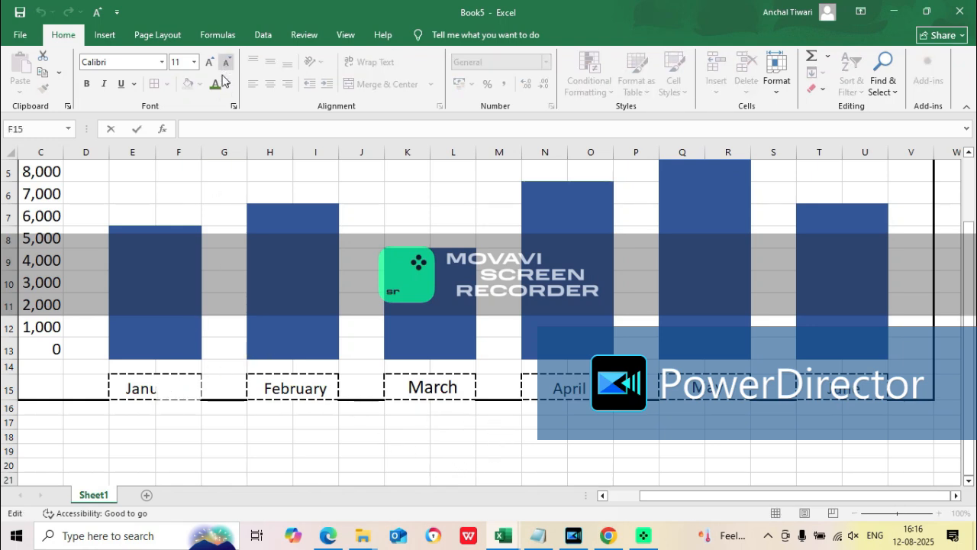
- Fill cell G5, between the January and February bars, with dark blue
{"action": "left_click", "coordinate": [204, 179]}
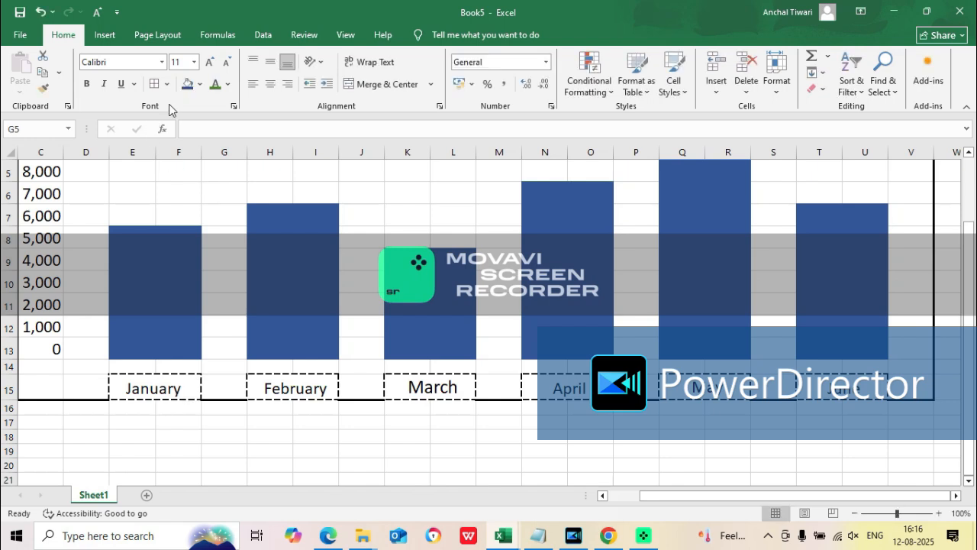
{"action": "left_click", "coordinate": [187, 84]}
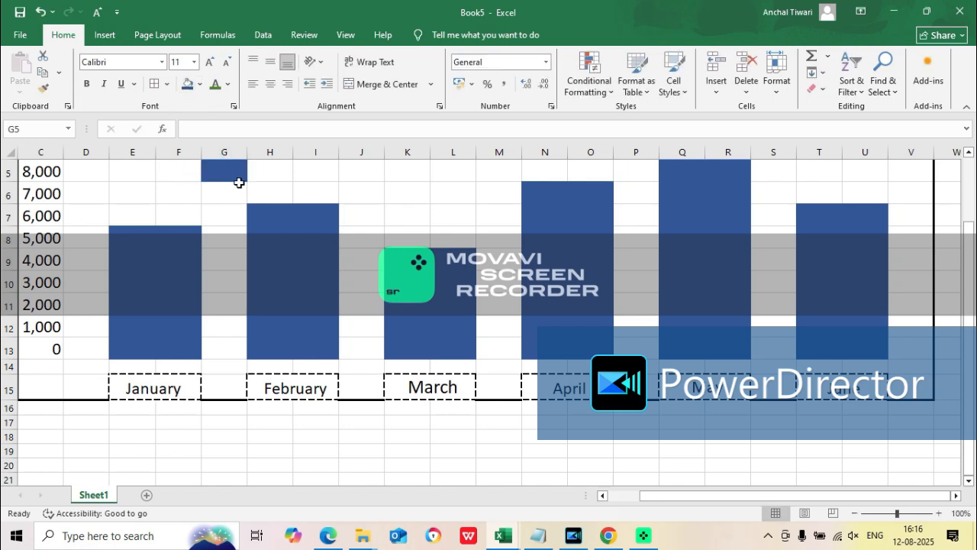
- Undo the dark blue fill in cell G5 and fill cell F15 of the January label with dark blue
{"action": "key", "text": "ctrl+z"}
{"action": "left_click", "coordinate": [177, 377]}
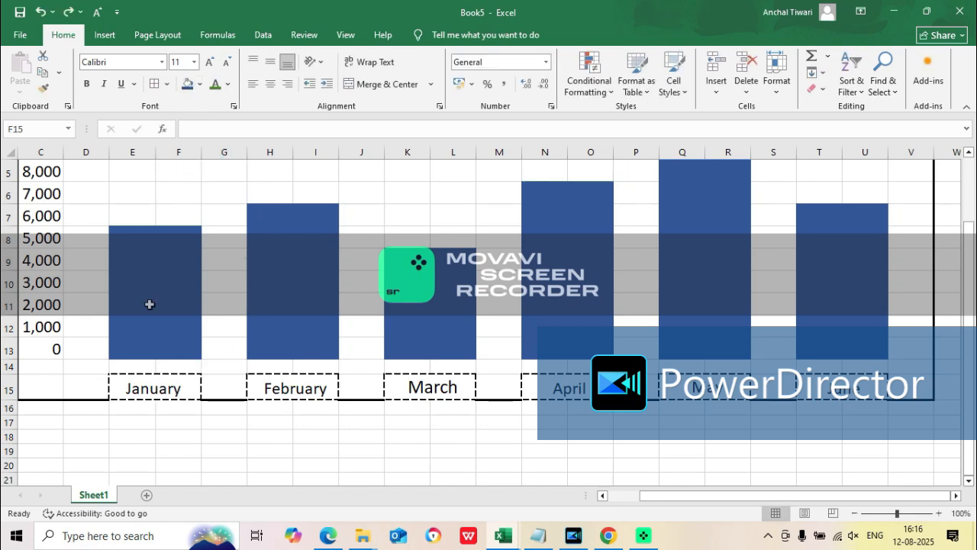
{"action": "left_click", "coordinate": [187, 84]}
- Fill the January label cells E15:F15 with light grey, undoing the fill misapplied to cell E14
{"action": "left_click", "coordinate": [126, 371]}
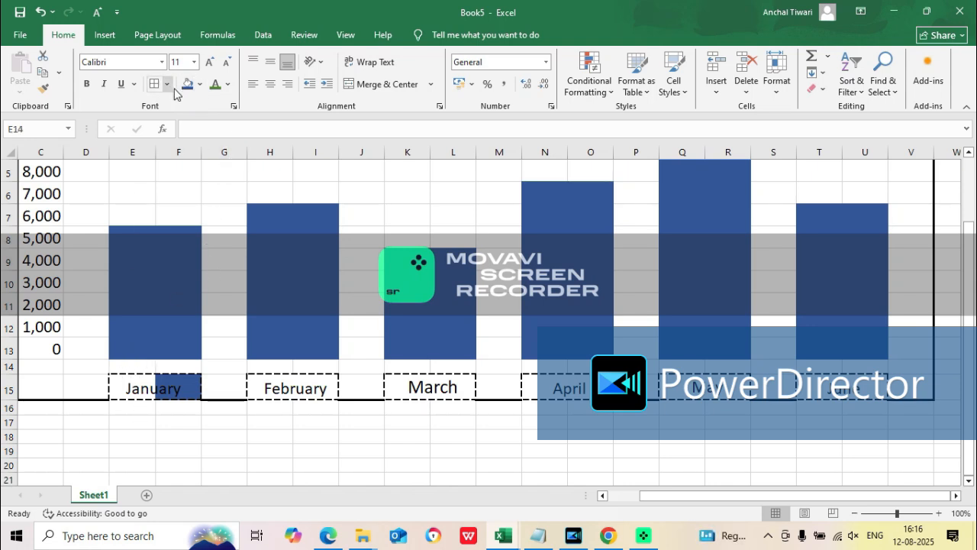
{"action": "left_click", "coordinate": [200, 84]}
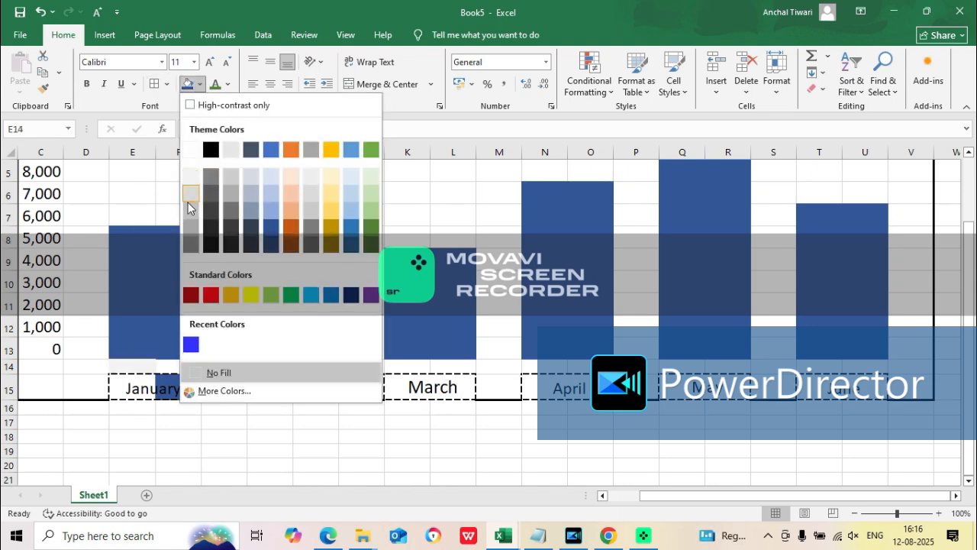
{"action": "left_click", "coordinate": [187, 202]}
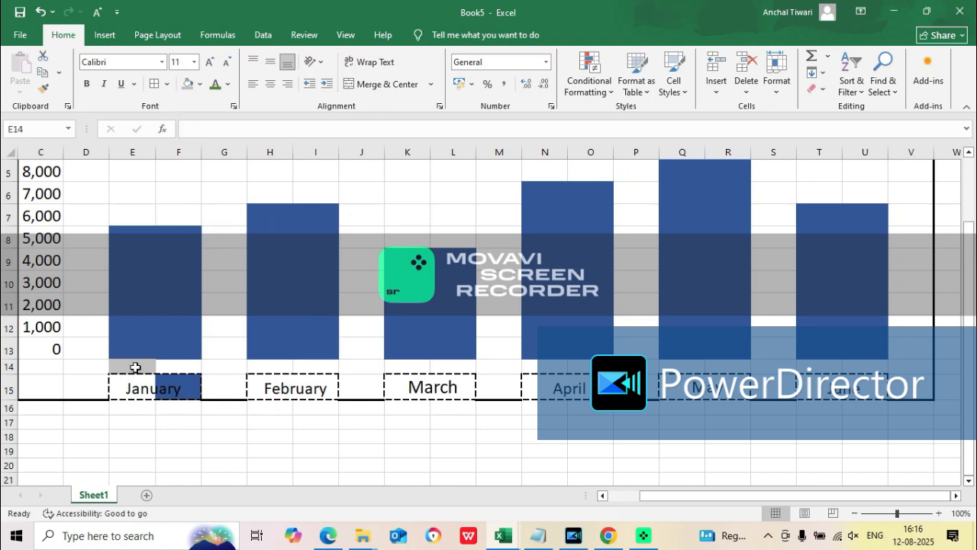
{"action": "key", "text": "ctrl+z"}
{"action": "left_click", "coordinate": [152, 391]}
{"action": "left_click", "coordinate": [162, 390]}
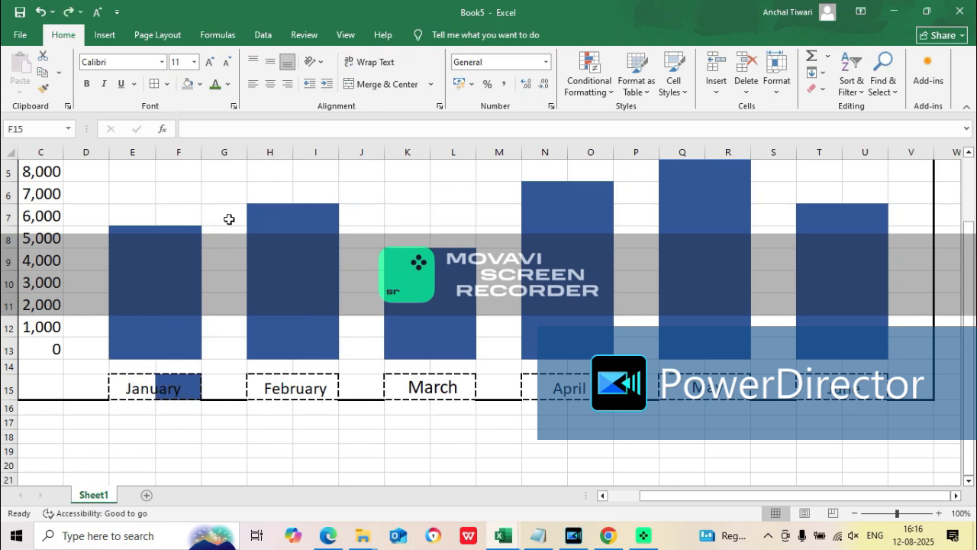
{"action": "left_click", "coordinate": [188, 86]}
{"action": "left_click", "coordinate": [138, 382]}
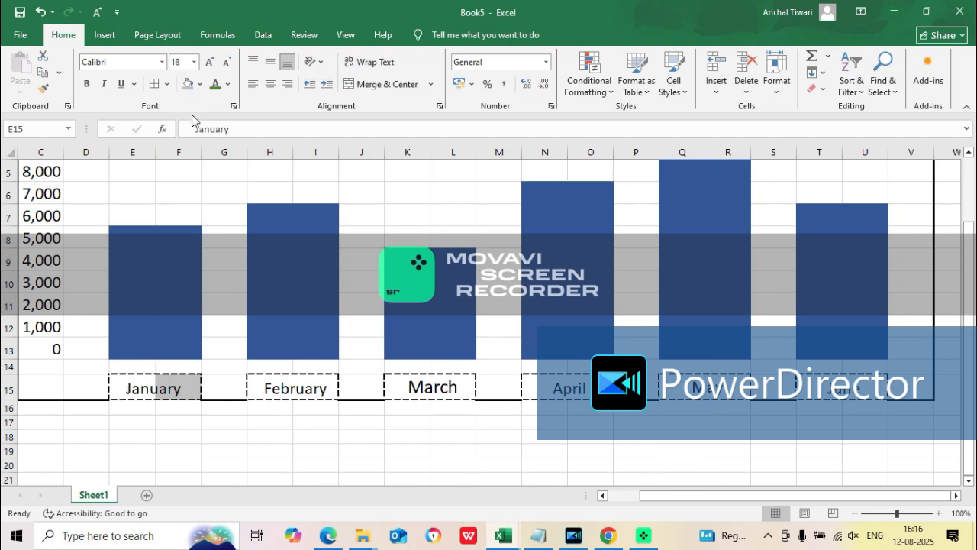
{"action": "left_click", "coordinate": [188, 86]}
- Fill the February label cells H15:I15 with dark grey
{"action": "left_click", "coordinate": [299, 387]}
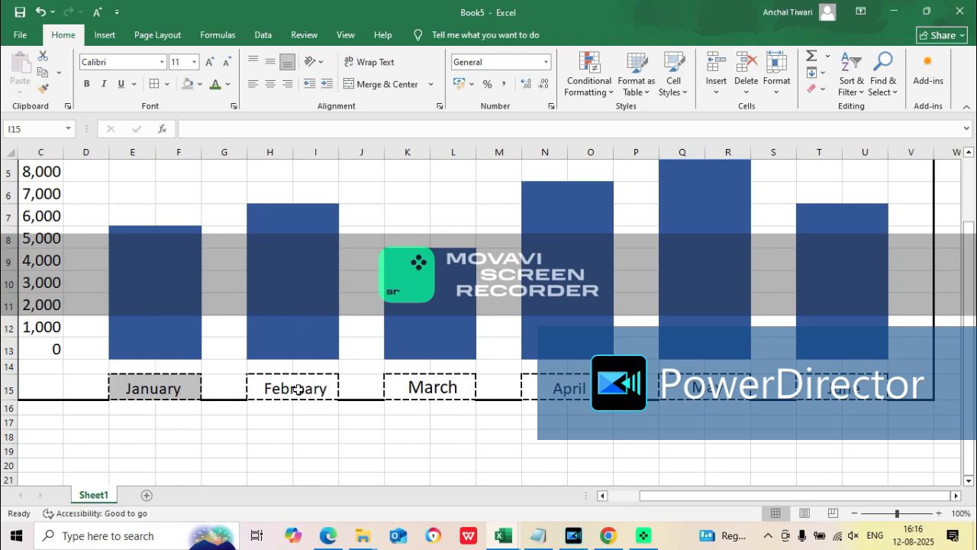
{"action": "left_click", "coordinate": [200, 84]}
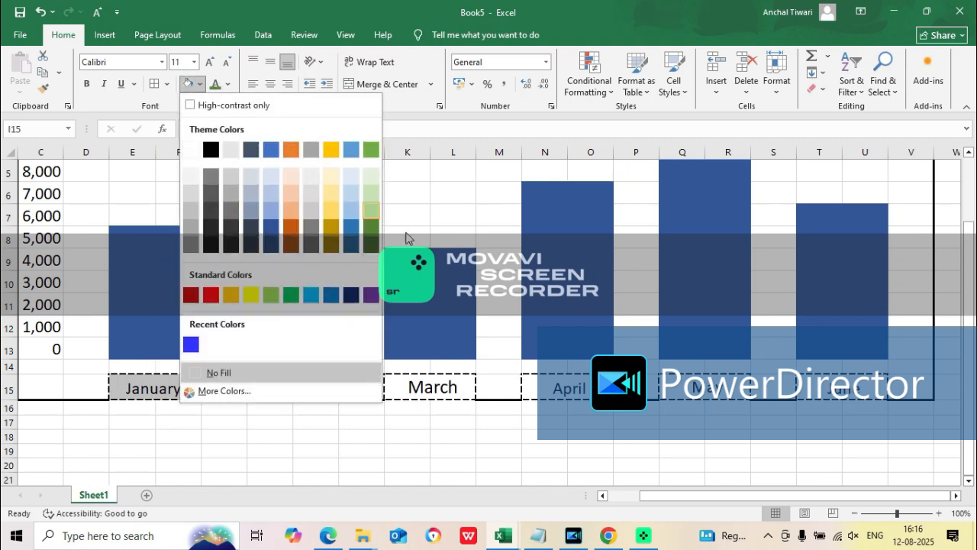
{"action": "left_click", "coordinate": [218, 179]}
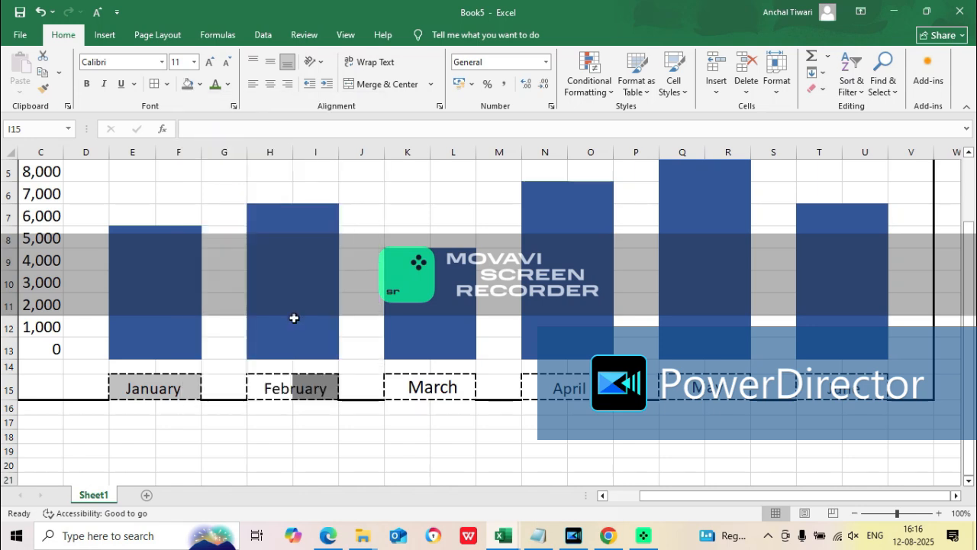
{"action": "left_click", "coordinate": [260, 391]}
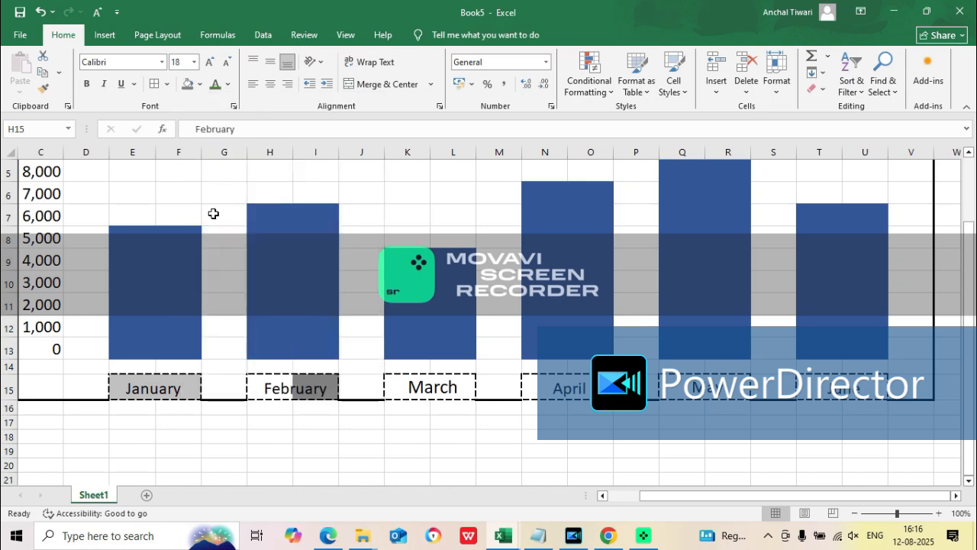
{"action": "left_click", "coordinate": [182, 87]}
- Fill the March label cells K15:L15 with light blue-grey and the April label cells N15:O15 with light orange
{"action": "left_click", "coordinate": [391, 386]}
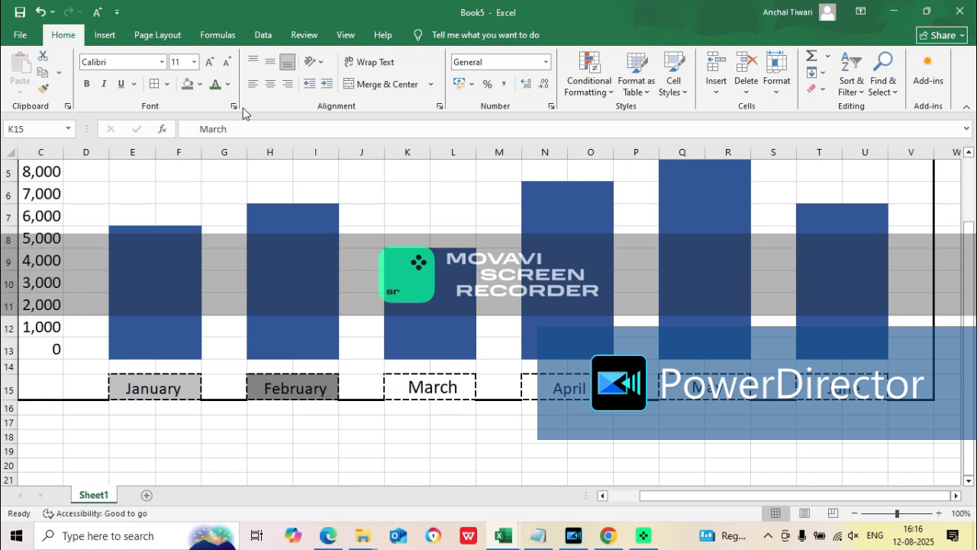
{"action": "left_click", "coordinate": [199, 84]}
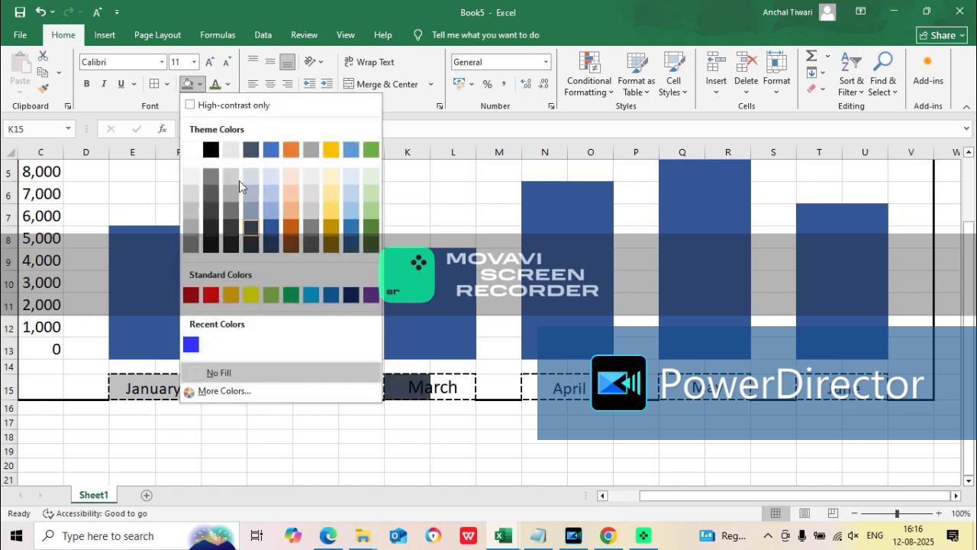
{"action": "left_click", "coordinate": [252, 191]}
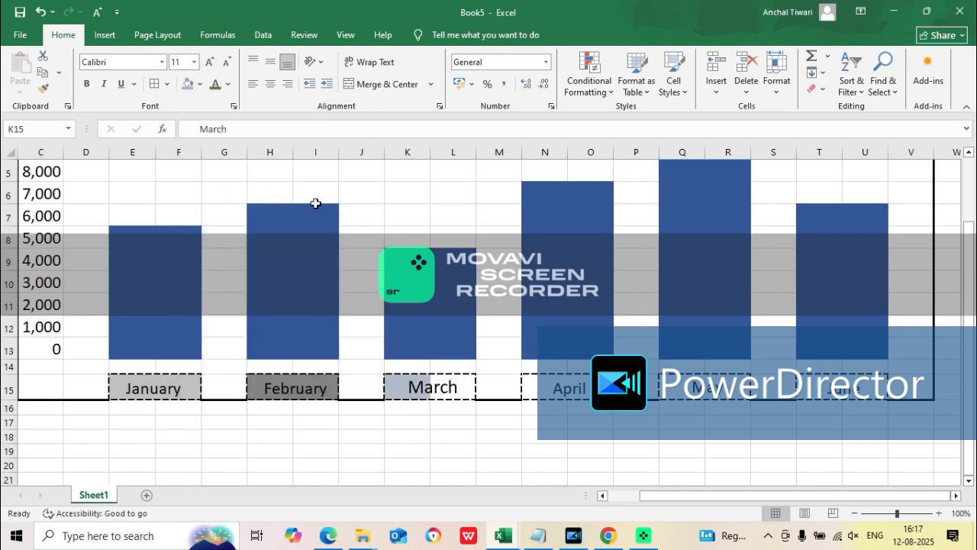
{"action": "left_click", "coordinate": [455, 386]}
{"action": "left_click", "coordinate": [547, 386]}
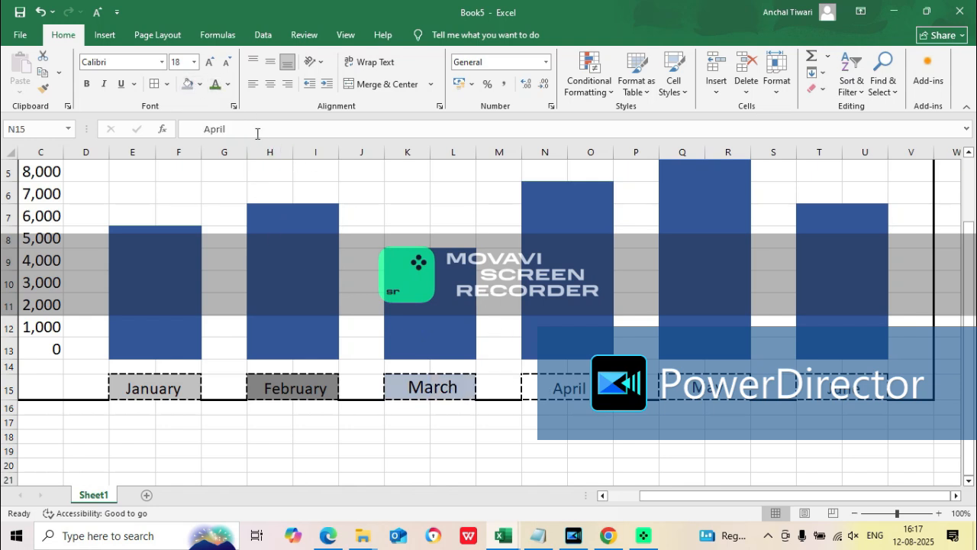
{"action": "left_click", "coordinate": [200, 84]}
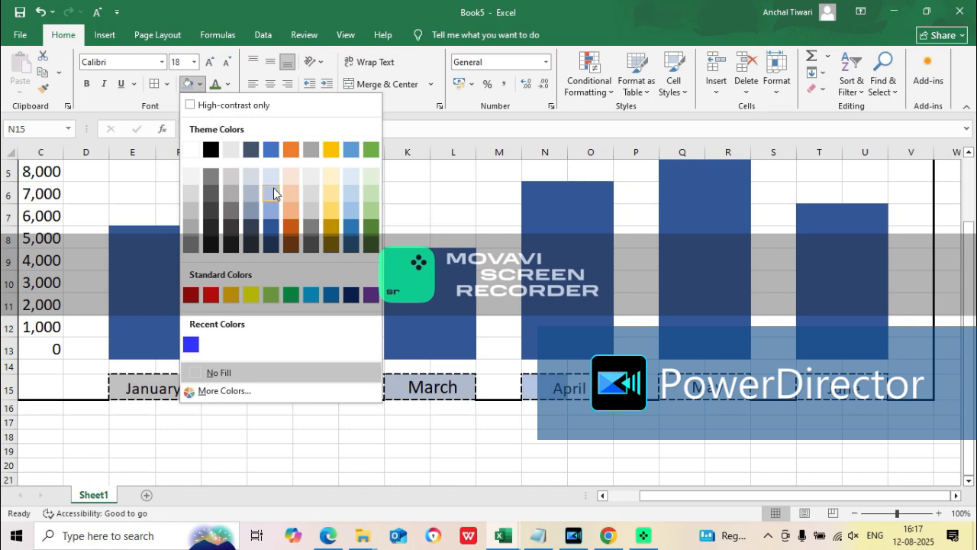
{"action": "left_click", "coordinate": [290, 191]}
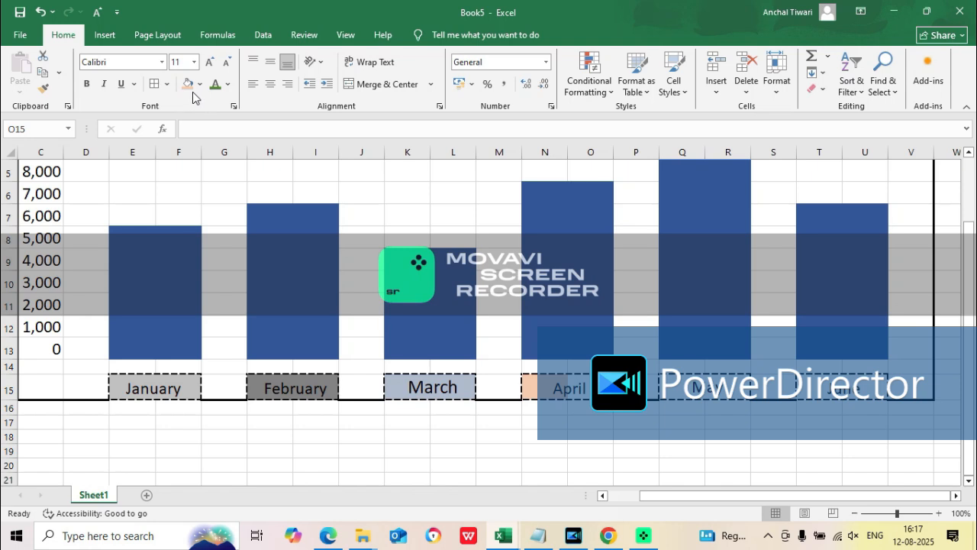
- Fill the May label cells Q15:R15 with light grey
{"action": "left_click", "coordinate": [671, 390]}
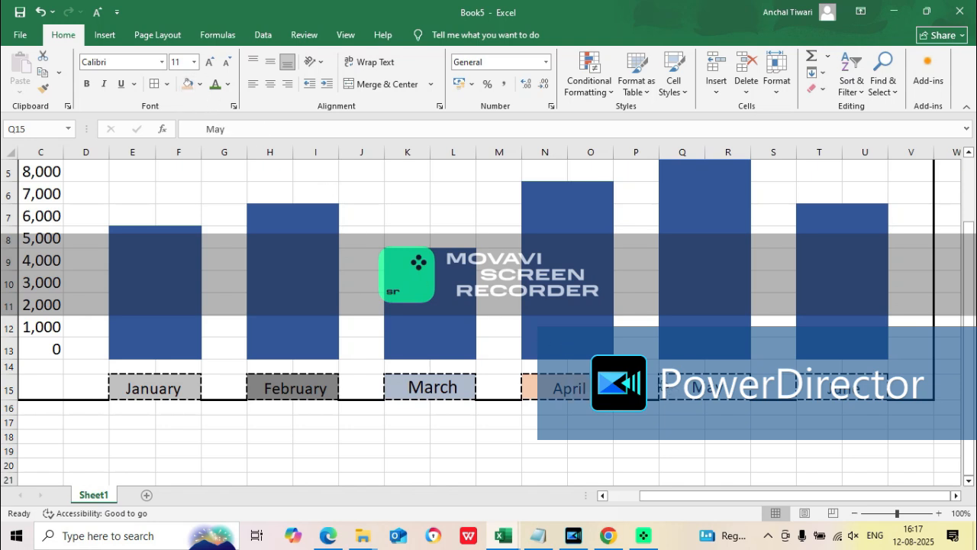
{"action": "left_click", "coordinate": [199, 84]}
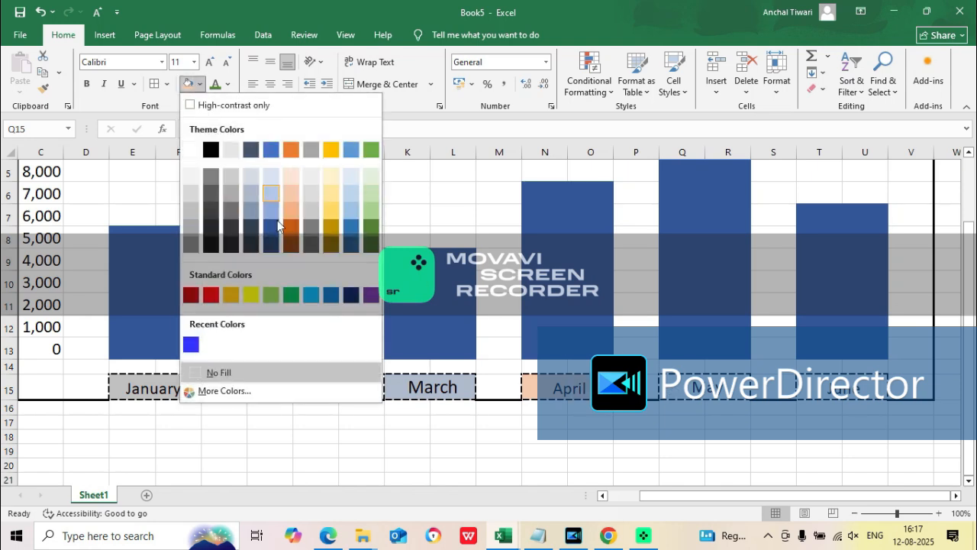
{"action": "left_click", "coordinate": [315, 200]}
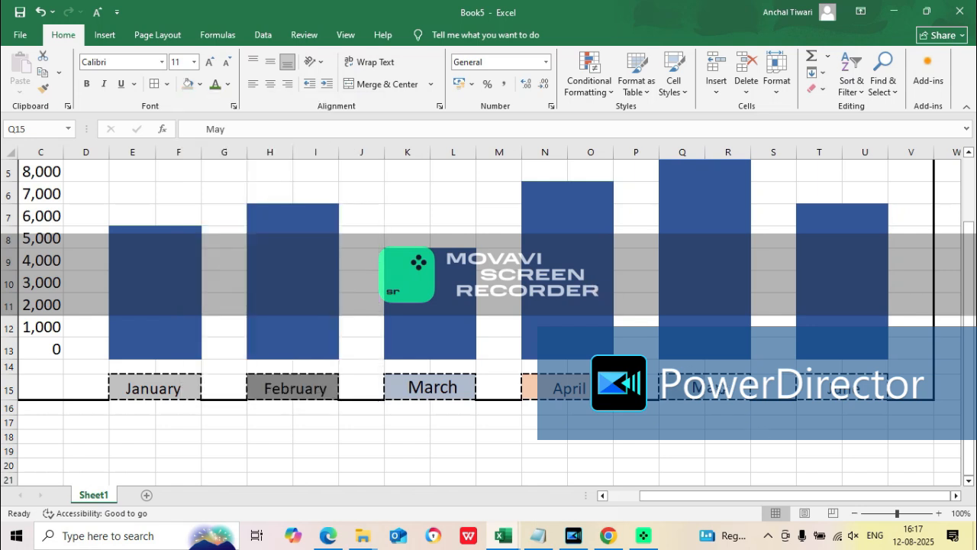
{"action": "left_click", "coordinate": [727, 388]}
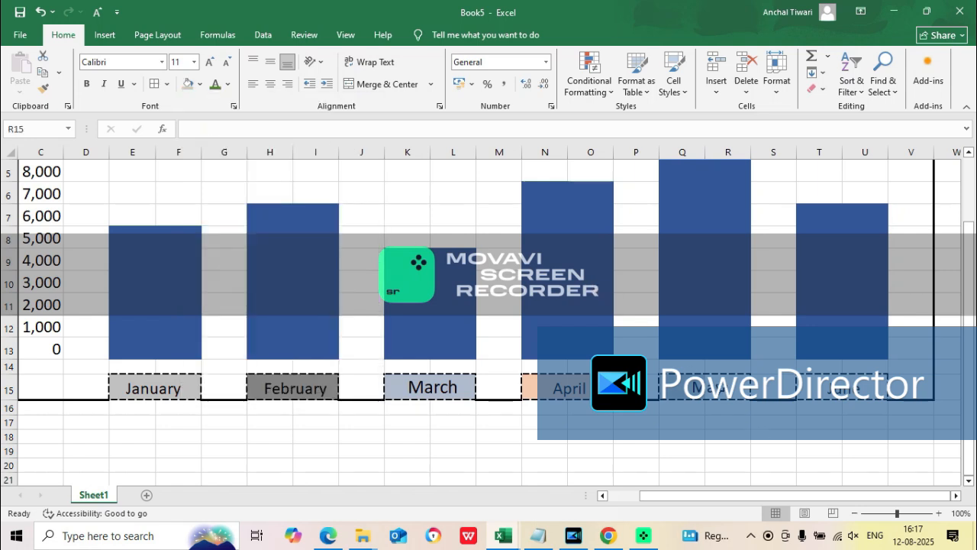
{"action": "left_click", "coordinate": [199, 84]}
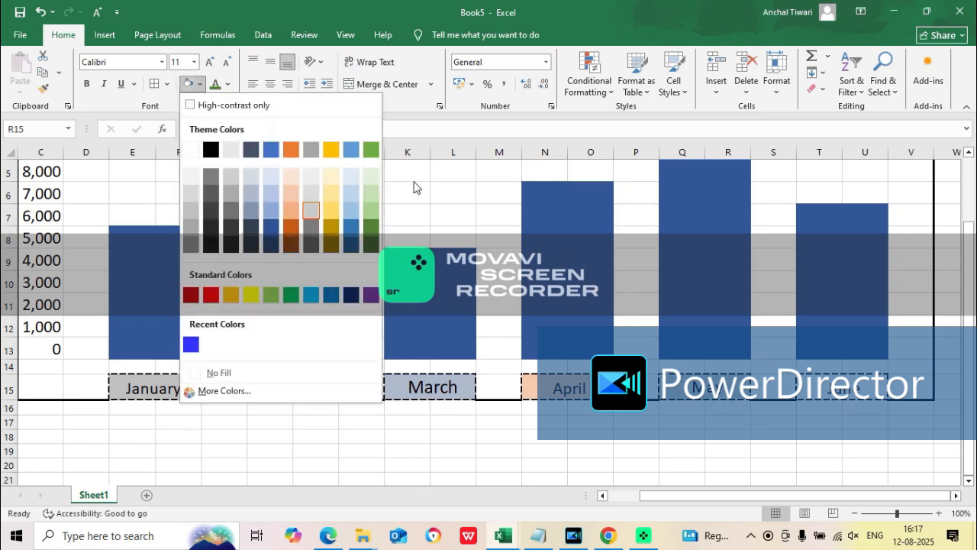
{"action": "left_click", "coordinate": [373, 205]}
{"action": "key", "text": "Right"}
{"action": "key", "text": "Right"}
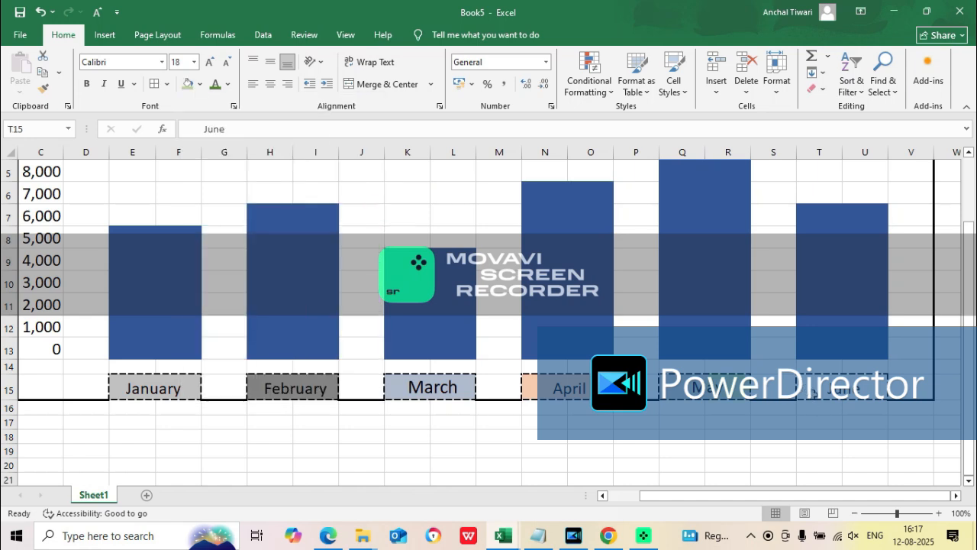
{"action": "left_click", "coordinate": [188, 84]}
{"action": "key", "text": "Right"}
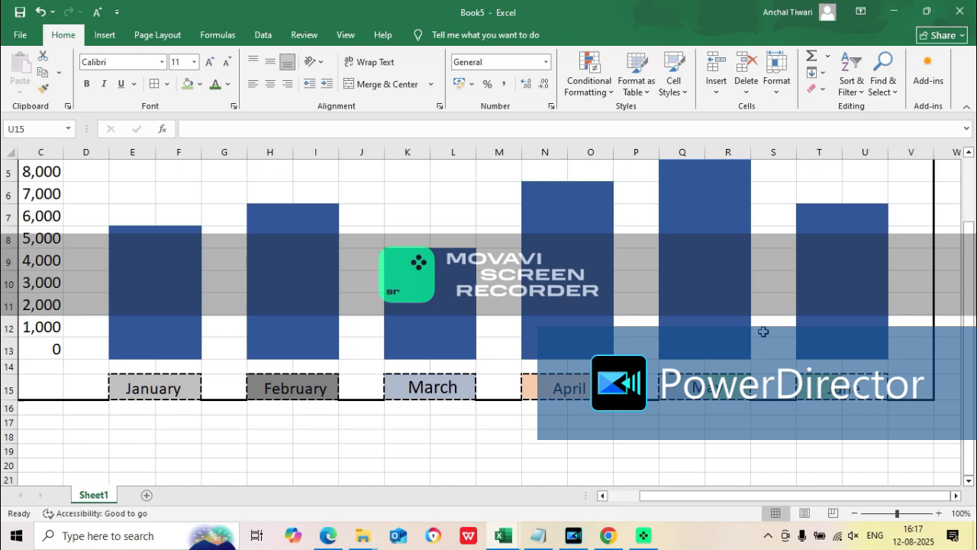
{"action": "left_click", "coordinate": [188, 84]}
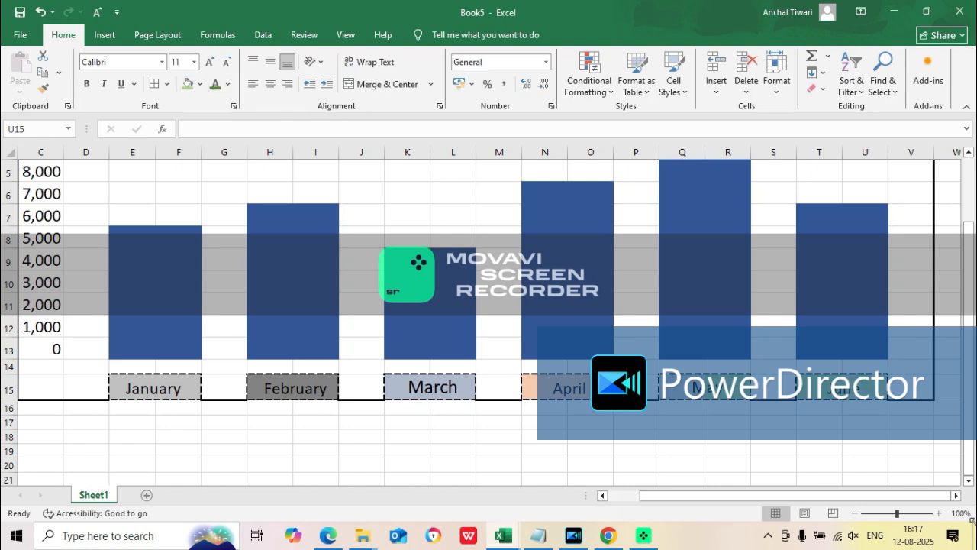
{"action": "left_click", "coordinate": [201, 84]}
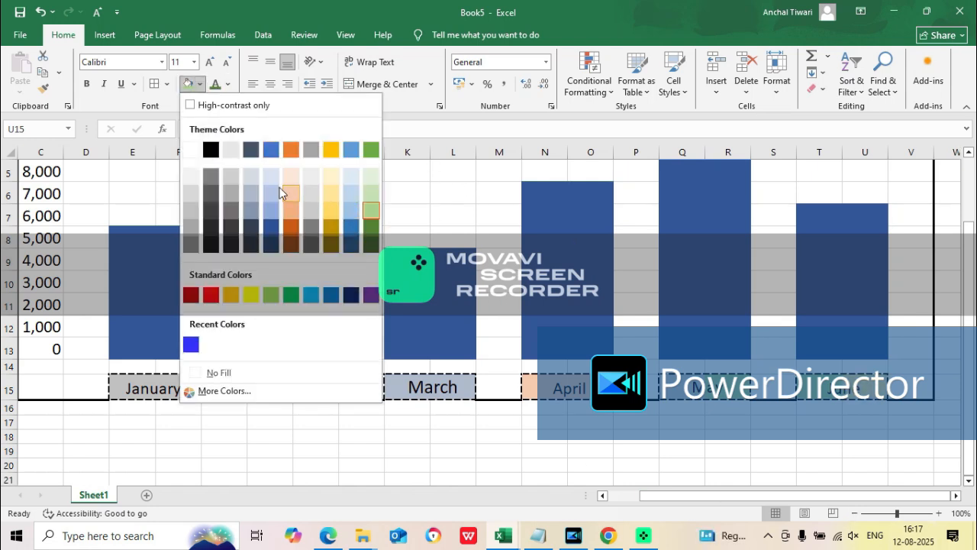
{"action": "left_click", "coordinate": [351, 197]}
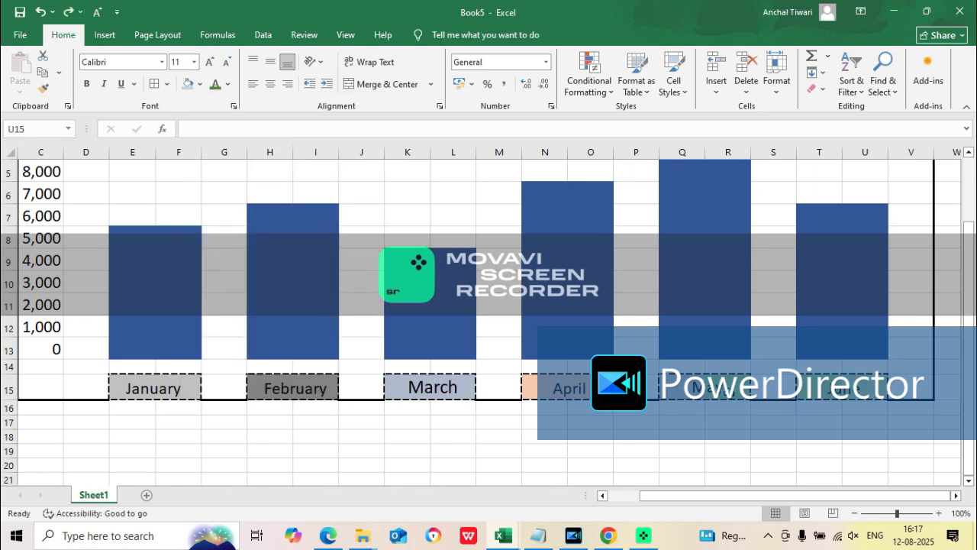
{"action": "key", "text": "ctrl+z"}
{"action": "key", "text": "ctrl+z"}
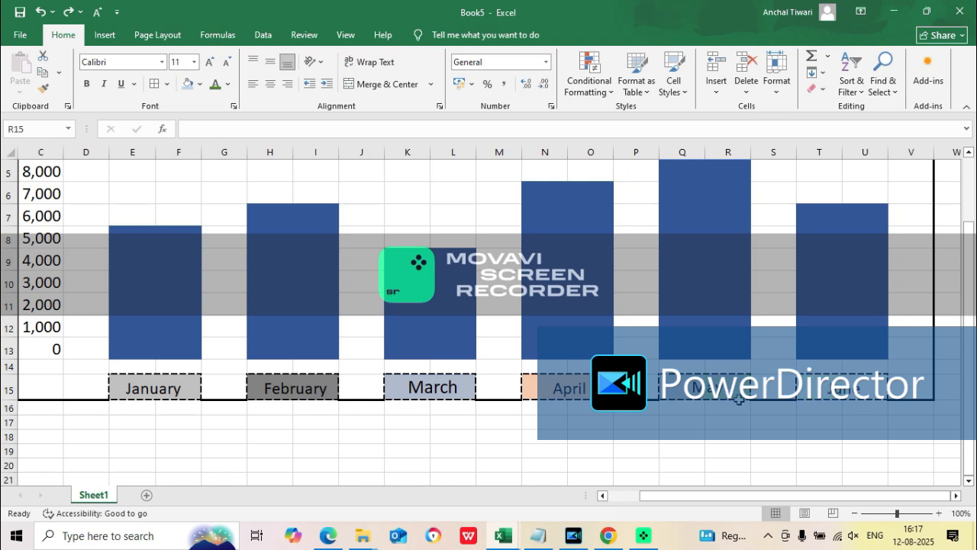
- Fill the June label cells T15:U15 with light green
{"action": "left_click", "coordinate": [815, 391]}
{"action": "left_click", "coordinate": [200, 85]}
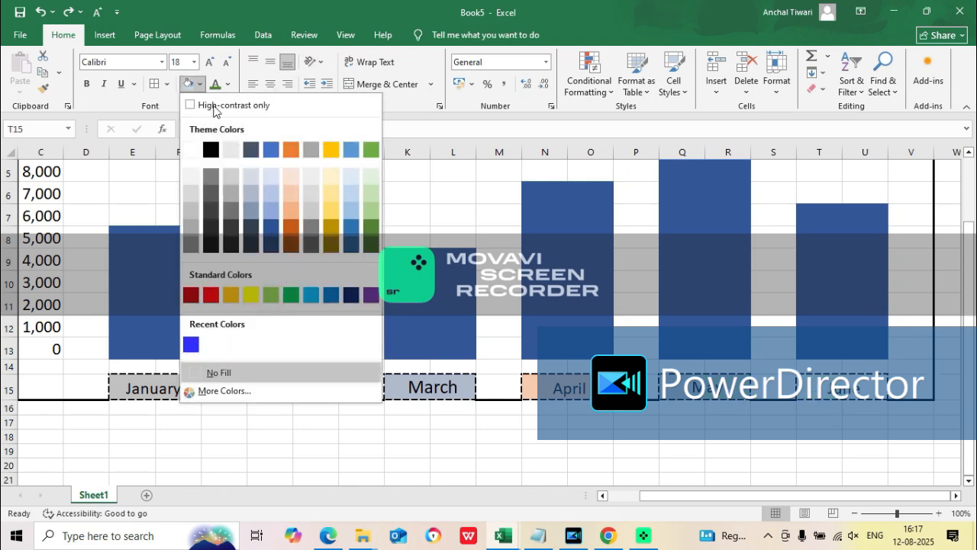
{"action": "left_click", "coordinate": [376, 190]}
{"action": "left_click", "coordinate": [867, 388]}
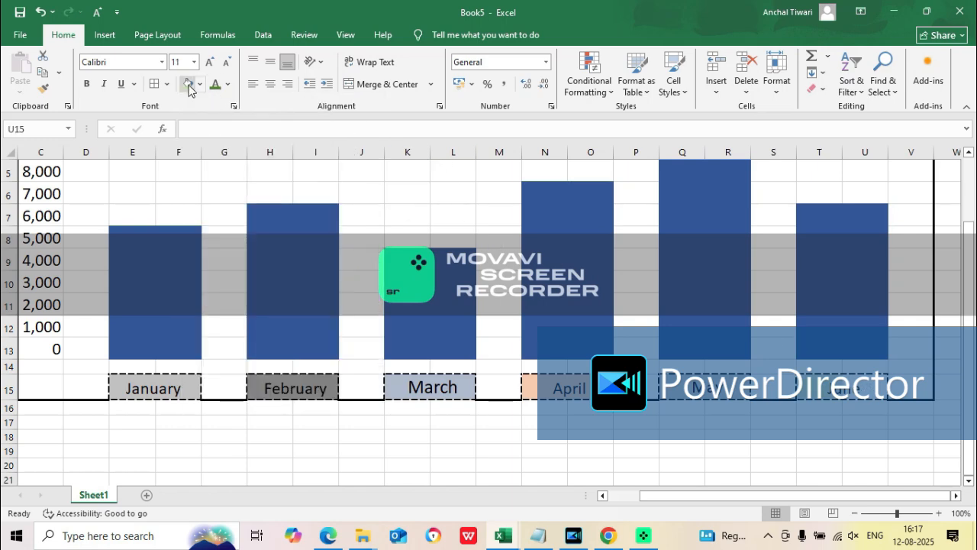
- Draw a thick dashed border around the Monthly Sales title, cells I3:N3, undoing any misdrawn line
{"action": "scroll", "coordinate": [731, 373], "scroll_direction": "up", "scroll_amount": 2}
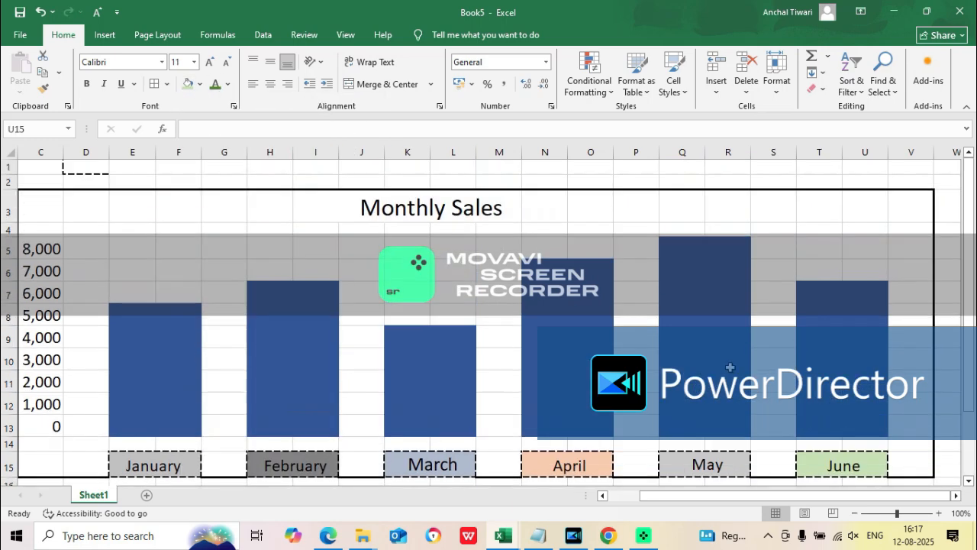
{"action": "left_click", "coordinate": [166, 84]}
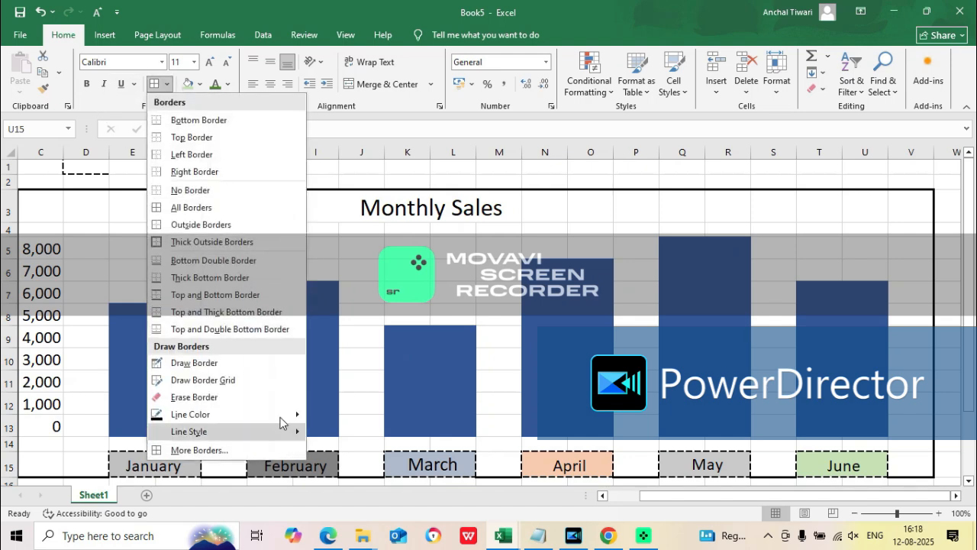
{"action": "mouse_move", "coordinate": [290, 435]}
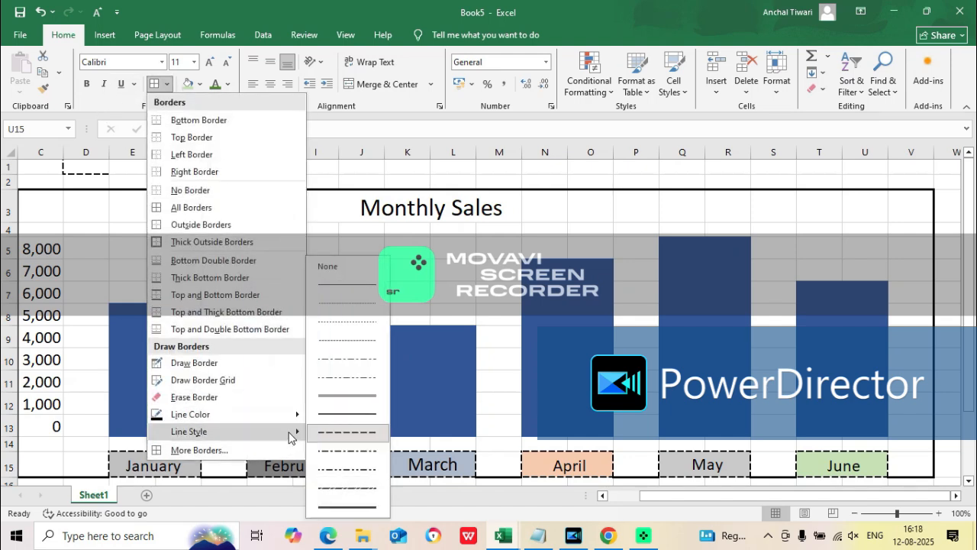
{"action": "left_click", "coordinate": [344, 433]}
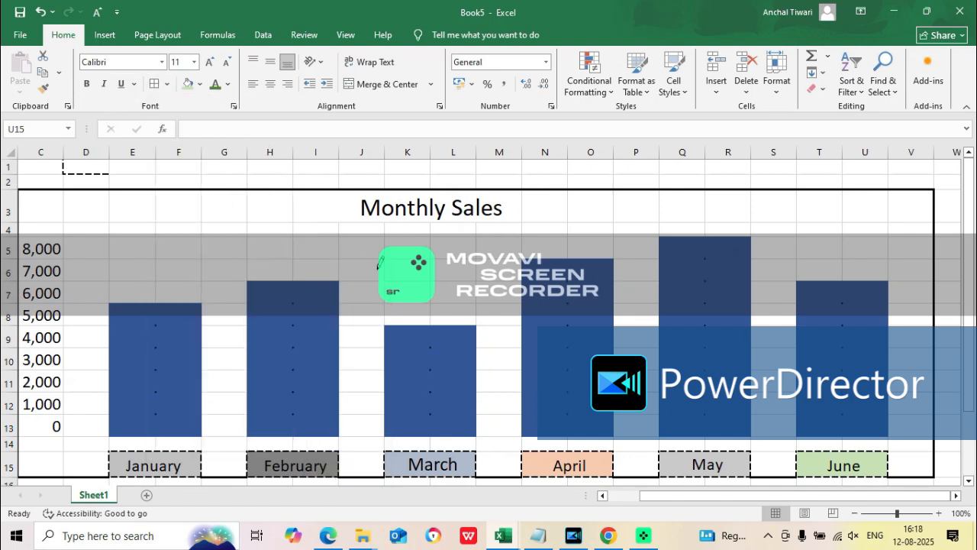
{"action": "left_click", "coordinate": [330, 189]}
{"action": "key", "text": "ctrl+z"}
{"action": "left_click_drag", "start_coordinate": [337, 191], "coordinate": [528, 200]}
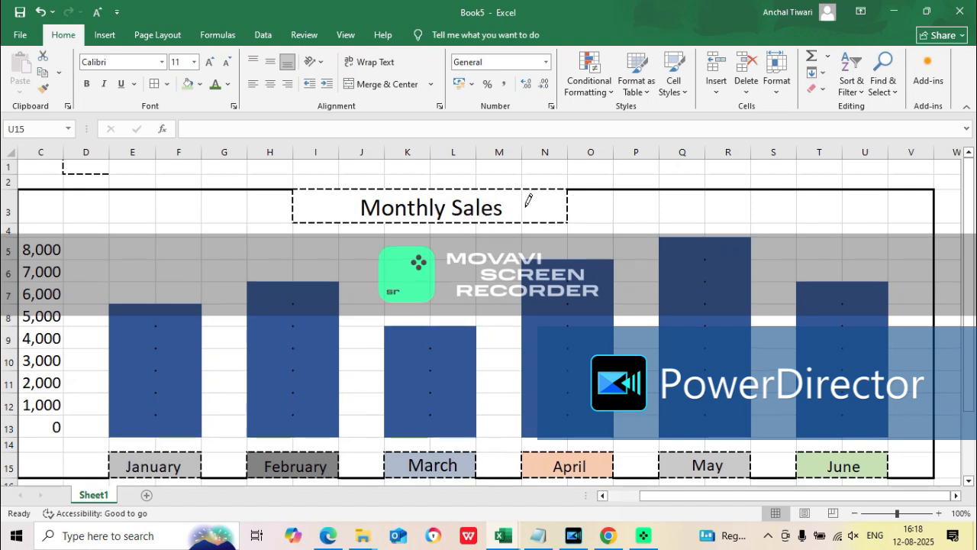
{"action": "left_click", "coordinate": [681, 235]}
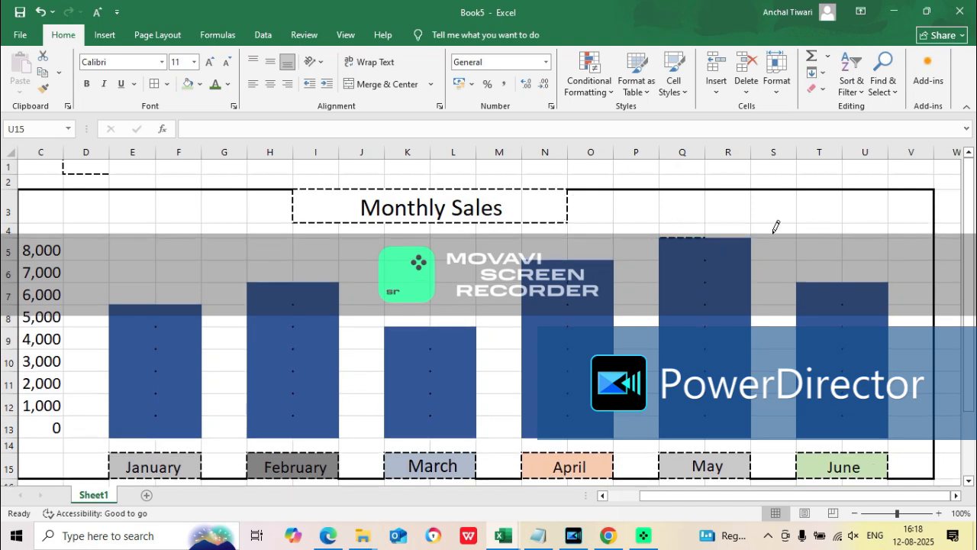
{"action": "mouse_move", "coordinate": [127, 298]}
{"action": "left_mouse_down"}
{"action": "mouse_move", "coordinate": [186, 359]}
{"action": "mouse_move", "coordinate": [188, 413]}
{"action": "left_mouse_up"}
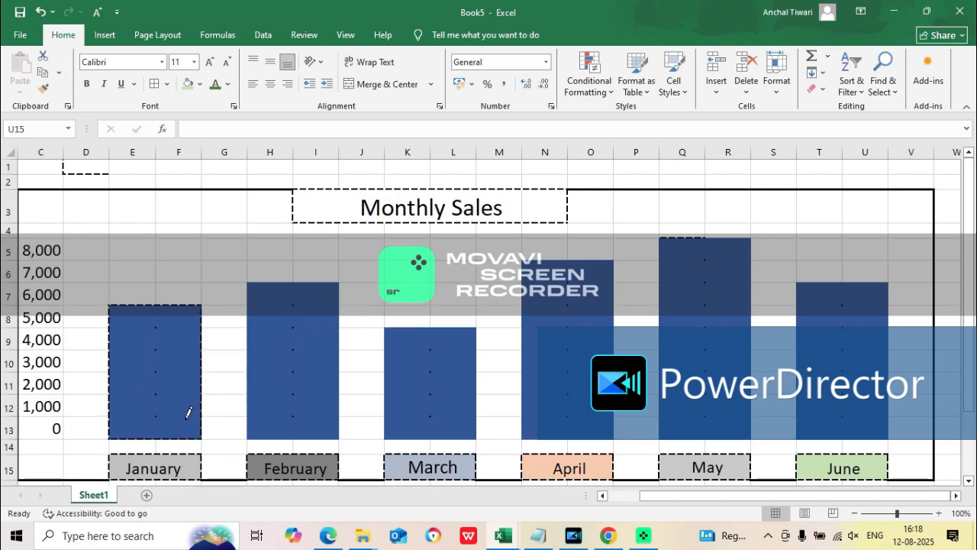
{"action": "mouse_move", "coordinate": [269, 273]}
{"action": "left_mouse_down"}
{"action": "mouse_move", "coordinate": [312, 321]}
{"action": "mouse_move", "coordinate": [325, 364]}
{"action": "left_mouse_up"}
{"action": "key", "text": "ctrl+z"}
{"action": "key", "text": "ctrl+z"}
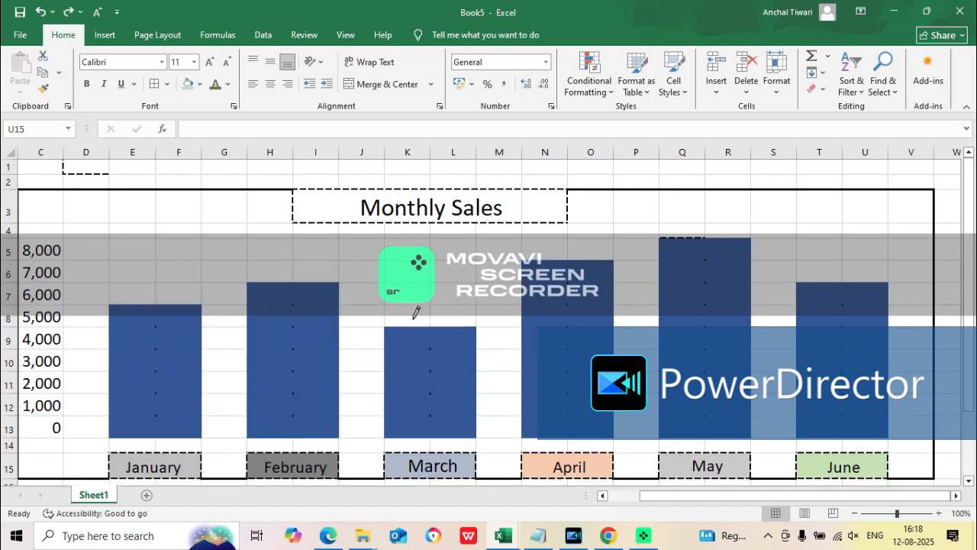
- Set the border drawing pen to the double line style and the gold theme colour
{"action": "left_click", "coordinate": [167, 84]}
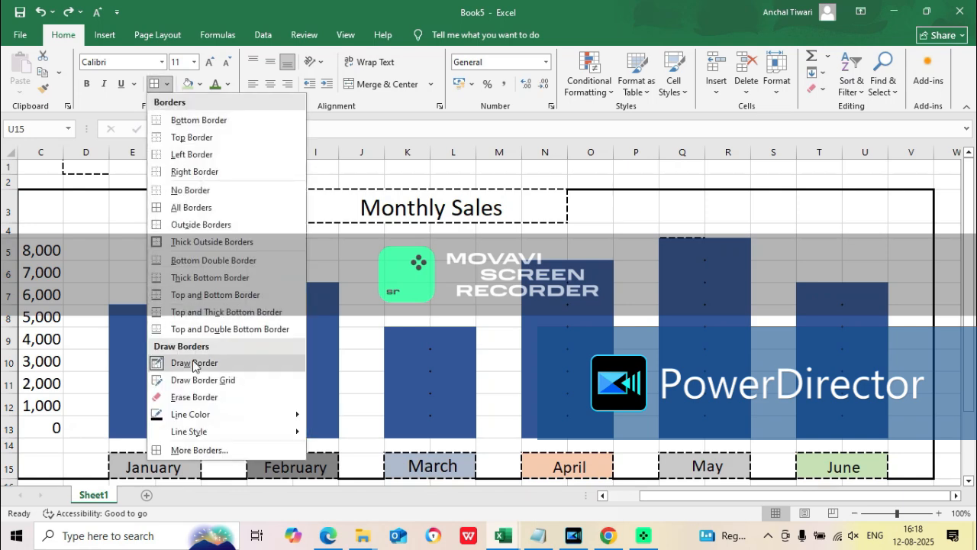
{"action": "left_click", "coordinate": [194, 363]}
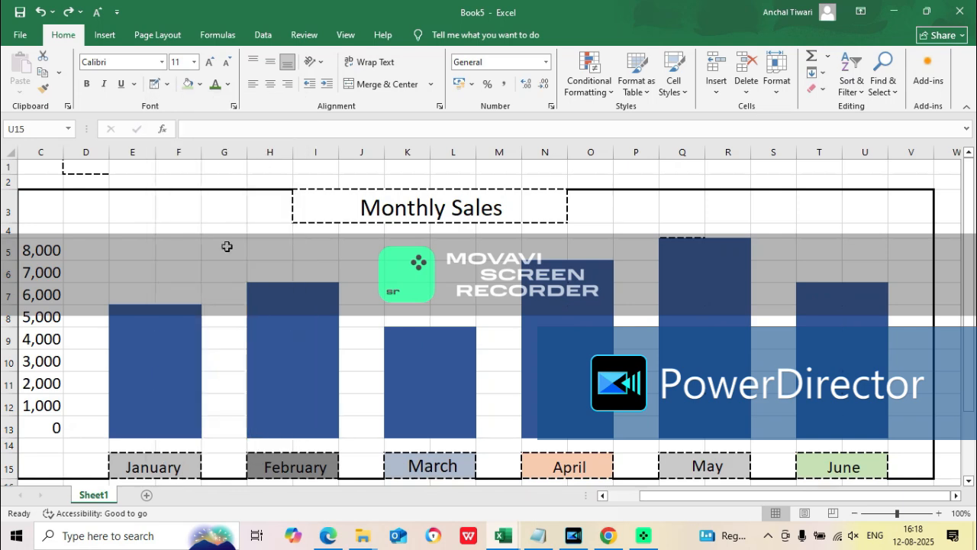
{"action": "left_click", "coordinate": [167, 84]}
{"action": "mouse_move", "coordinate": [218, 432]}
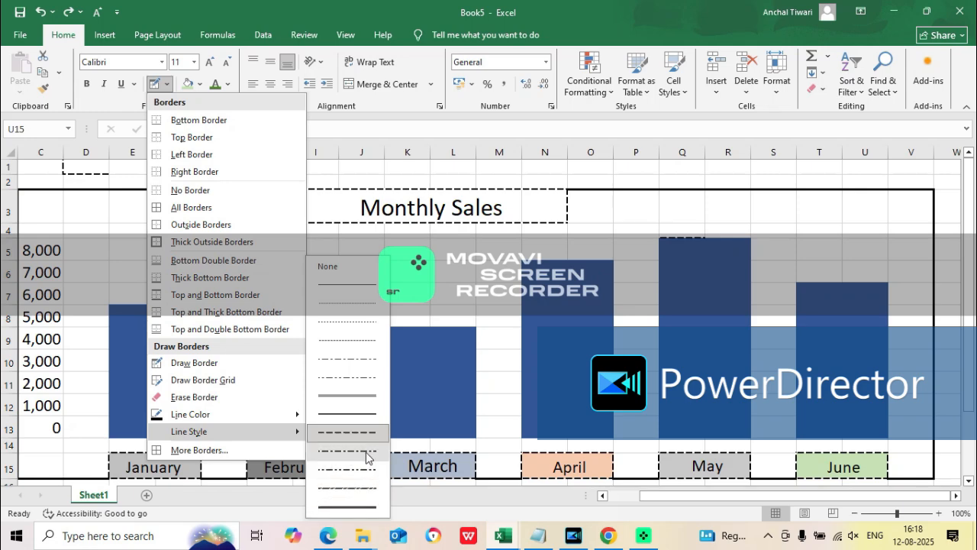
{"action": "left_click", "coordinate": [355, 394]}
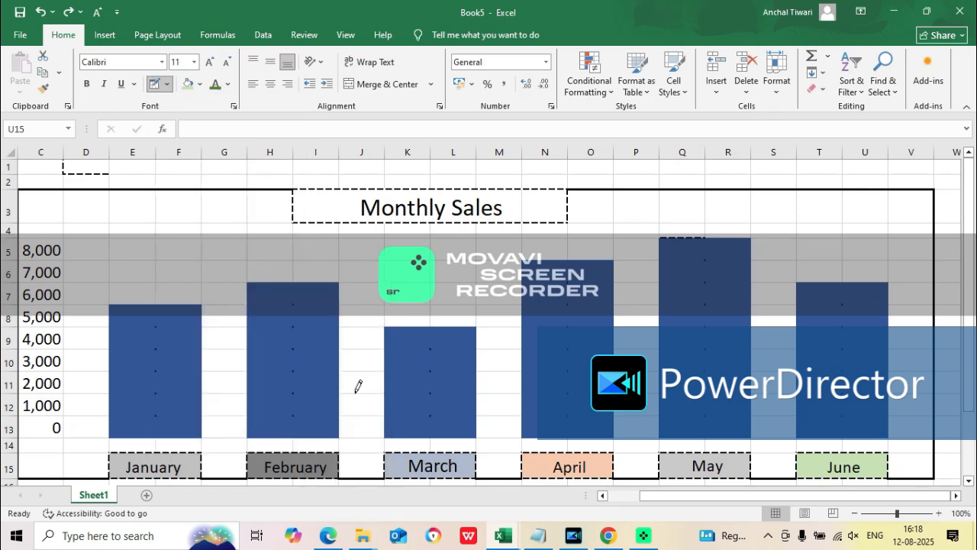
{"action": "left_click", "coordinate": [167, 84]}
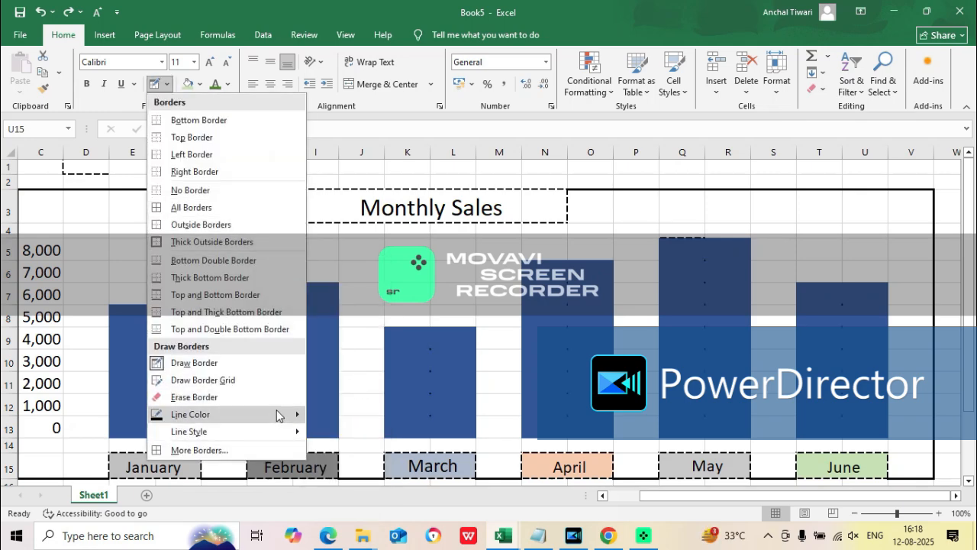
{"action": "mouse_move", "coordinate": [279, 415]}
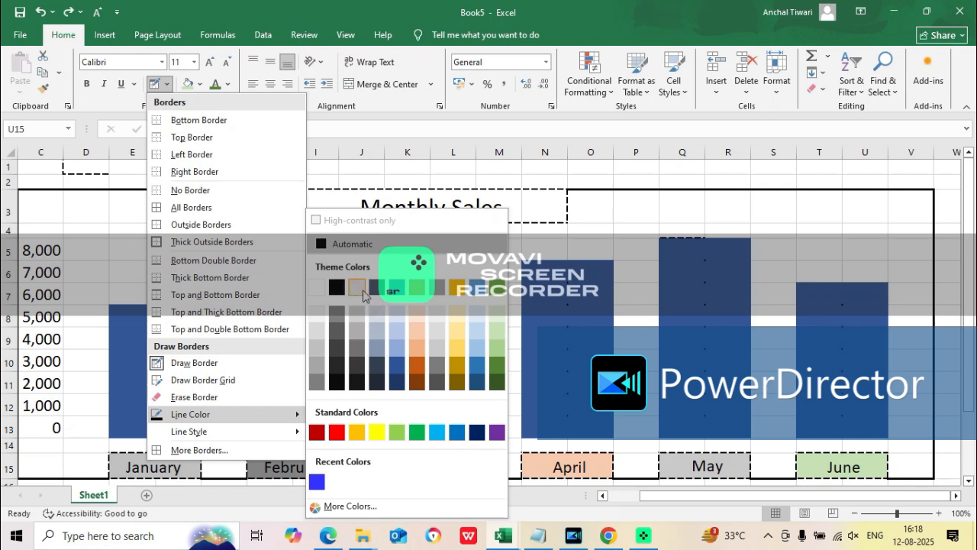
{"action": "left_click", "coordinate": [461, 289]}
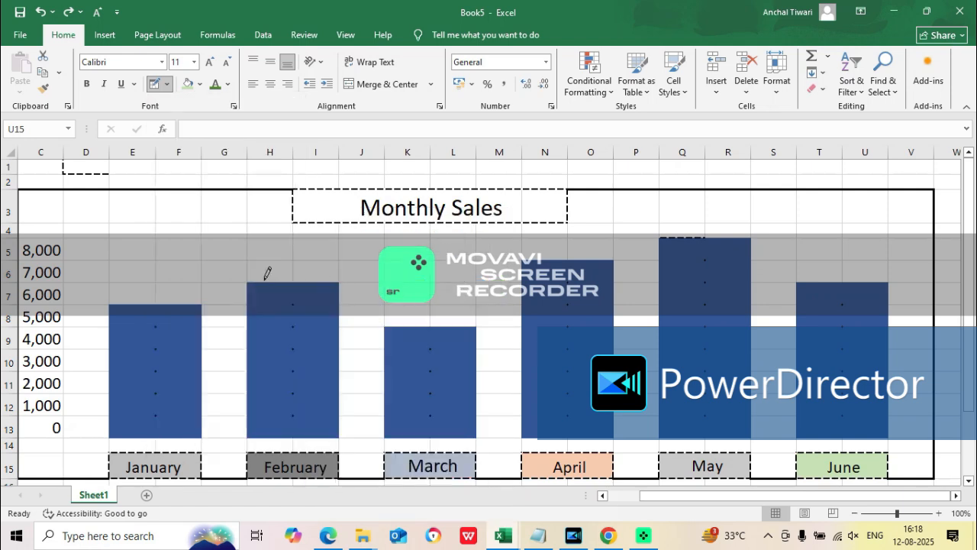
- Draw gold double borders around the January, February, March and April bars (E8:F13, H7:I13, K9:L13, N6:O13), undoing any misdrawn outline
{"action": "mouse_move", "coordinate": [127, 298]}
{"action": "left_mouse_down"}
{"action": "mouse_move", "coordinate": [203, 356]}
{"action": "mouse_move", "coordinate": [197, 417]}
{"action": "left_mouse_up"}
{"action": "left_click_drag", "start_coordinate": [268, 289], "coordinate": [321, 425]}
{"action": "left_click_drag", "start_coordinate": [406, 330], "coordinate": [479, 421]}
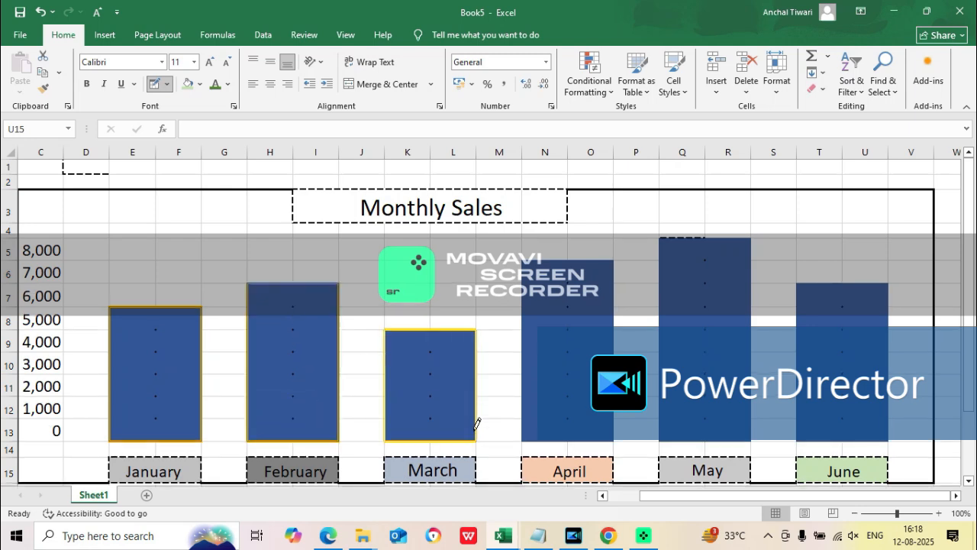
{"action": "mouse_move", "coordinate": [536, 284]}
{"action": "left_mouse_down"}
{"action": "mouse_move", "coordinate": [587, 430]}
{"action": "mouse_move", "coordinate": [569, 286]}
{"action": "mouse_move", "coordinate": [603, 275]}
{"action": "left_mouse_up"}
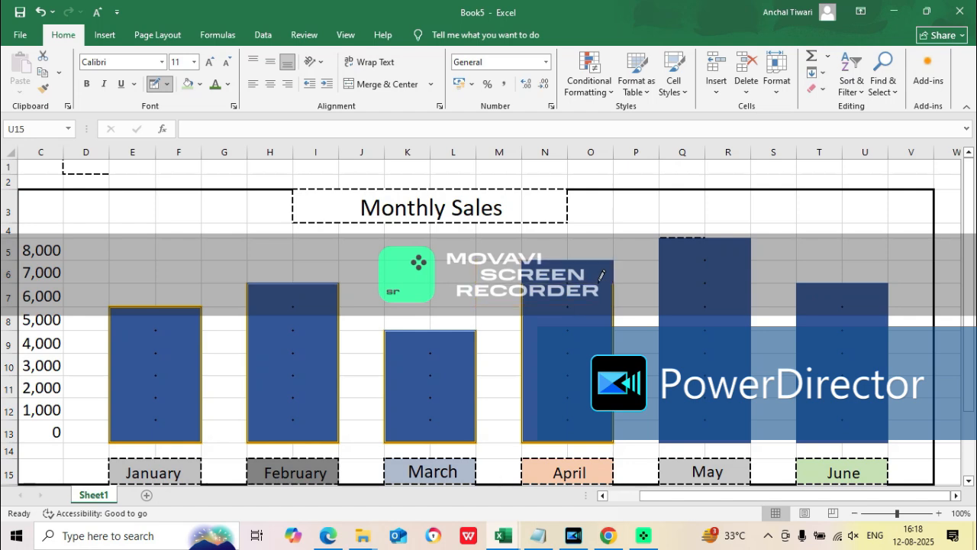
{"action": "key", "text": "ctrl+z"}
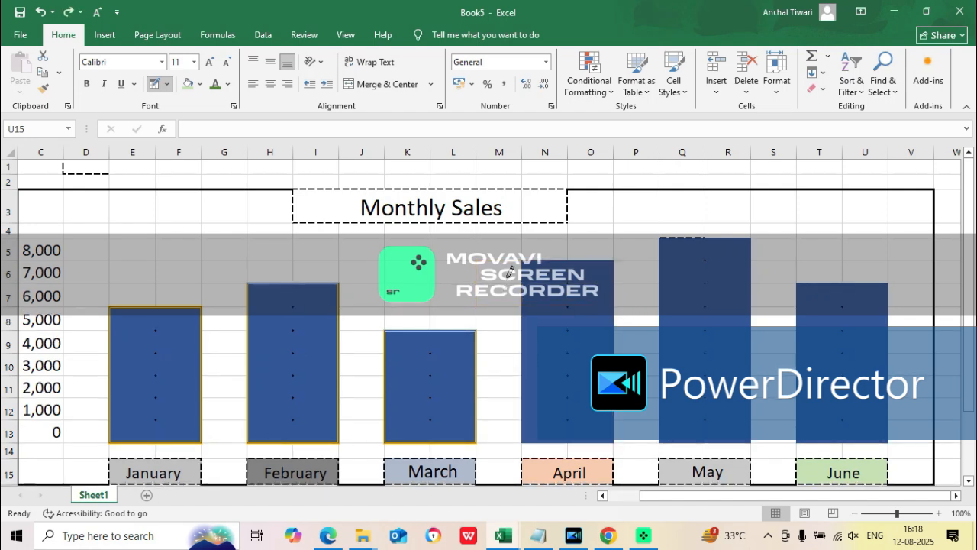
{"action": "mouse_move", "coordinate": [532, 265]}
{"action": "left_mouse_down"}
{"action": "mouse_move", "coordinate": [588, 348]}
{"action": "mouse_move", "coordinate": [605, 432]}
{"action": "left_mouse_up"}
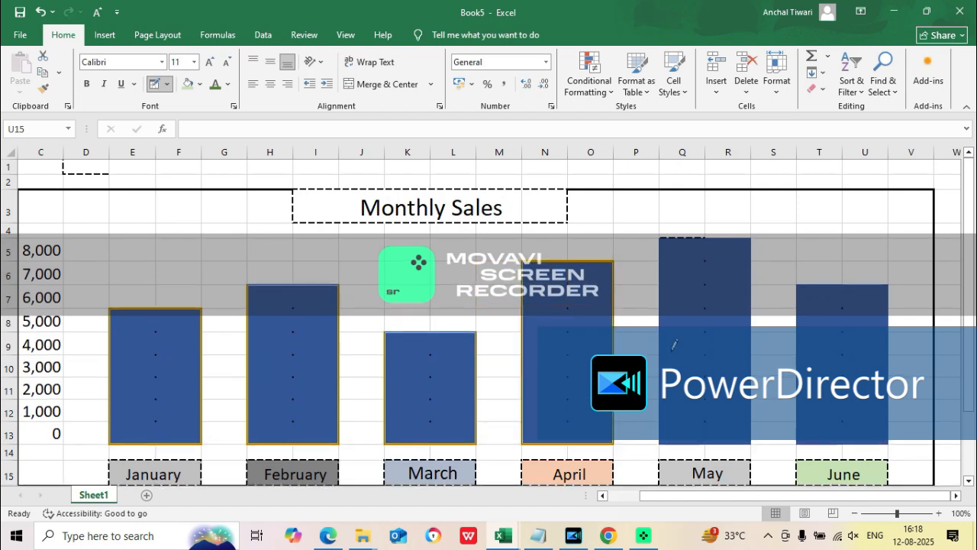
- Draw gold double borders around the May bar Q5:R13 and the June bar T7:U13, undoing any misdrawn outline
{"action": "mouse_move", "coordinate": [666, 239]}
{"action": "left_mouse_down"}
{"action": "mouse_move", "coordinate": [727, 412]}
{"action": "mouse_move", "coordinate": [749, 441]}
{"action": "left_mouse_up"}
{"action": "mouse_move", "coordinate": [809, 305]}
{"action": "left_mouse_down"}
{"action": "mouse_move", "coordinate": [838, 327]}
{"action": "mouse_move", "coordinate": [868, 405]}
{"action": "left_mouse_up"}
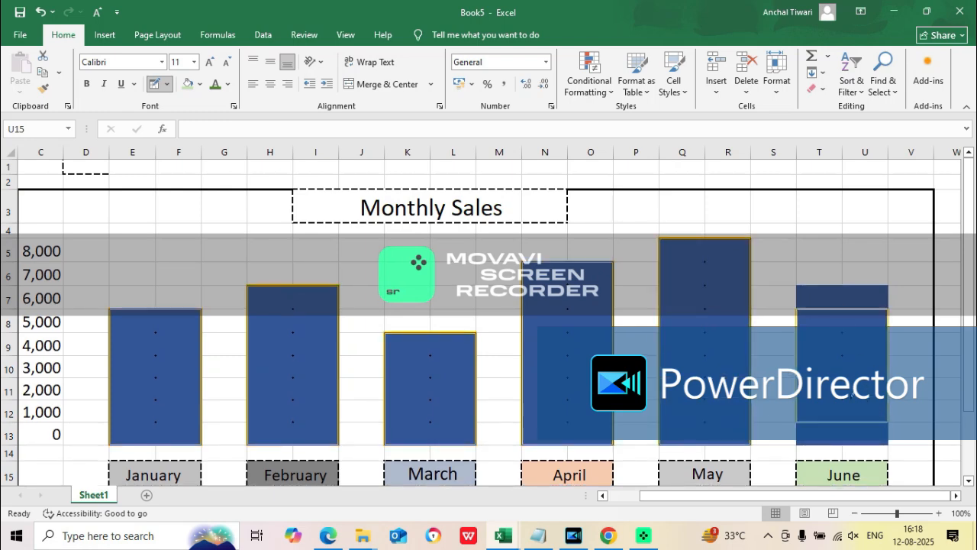
{"action": "key", "text": "ctrl+z"}
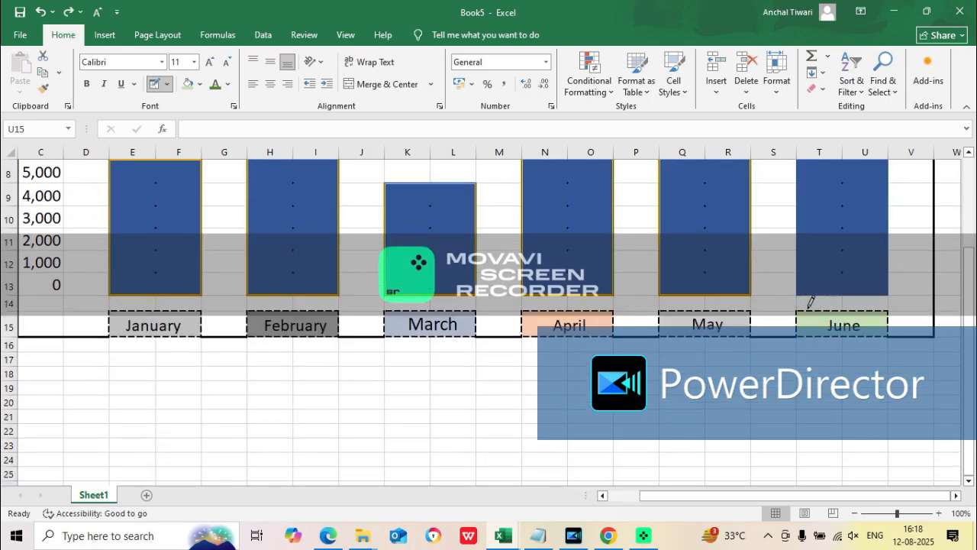
{"action": "scroll", "coordinate": [801, 260], "scroll_direction": "up", "scroll_amount": 2}
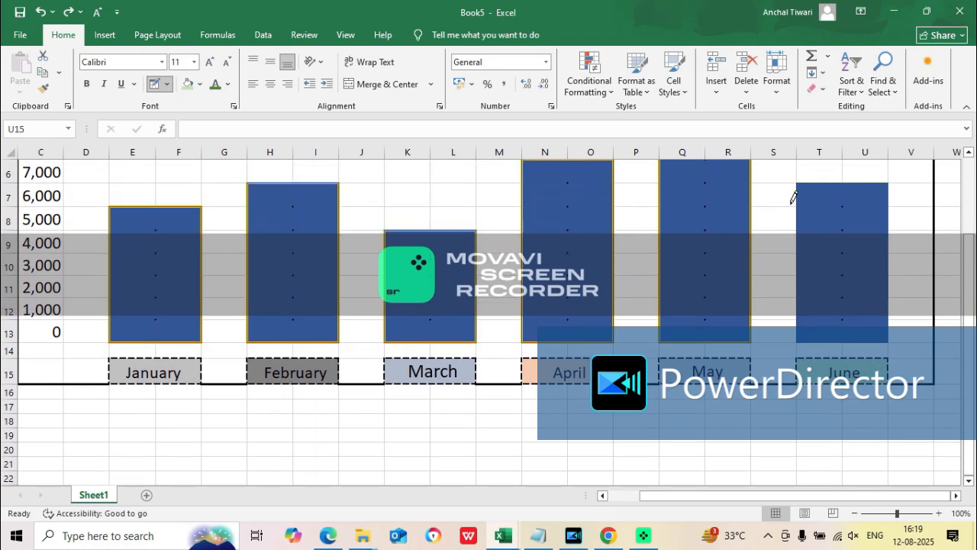
{"action": "left_click_drag", "start_coordinate": [804, 182], "coordinate": [875, 320]}
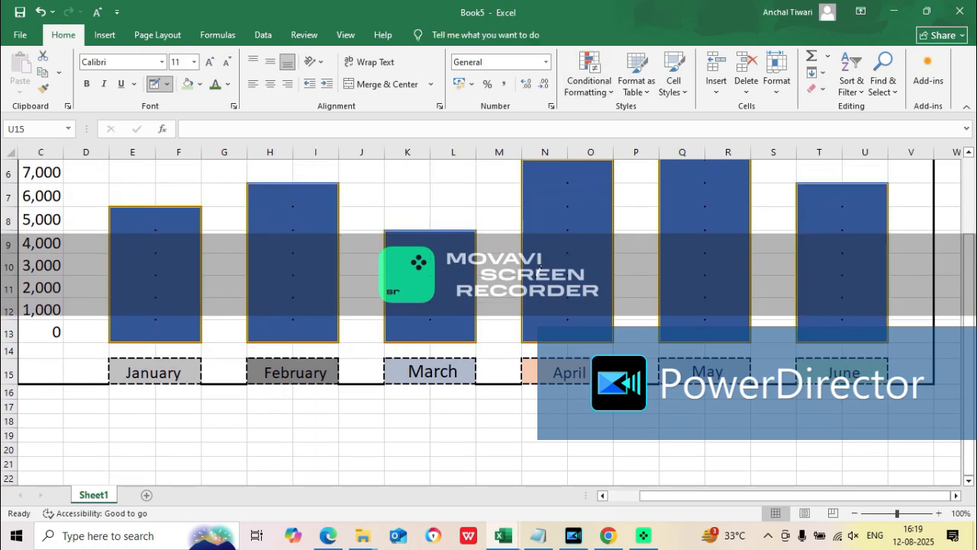
{"action": "scroll", "coordinate": [543, 266], "scroll_direction": "up", "scroll_amount": 2}
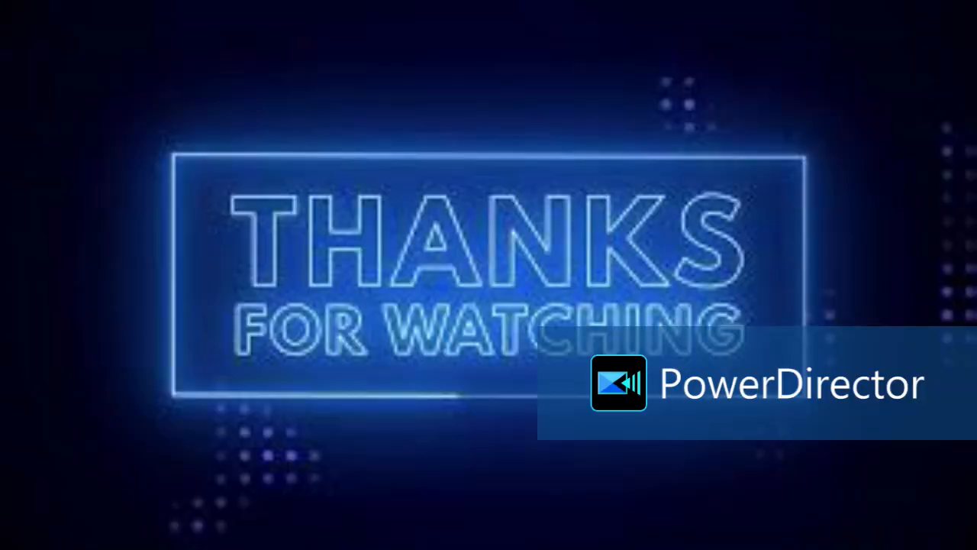